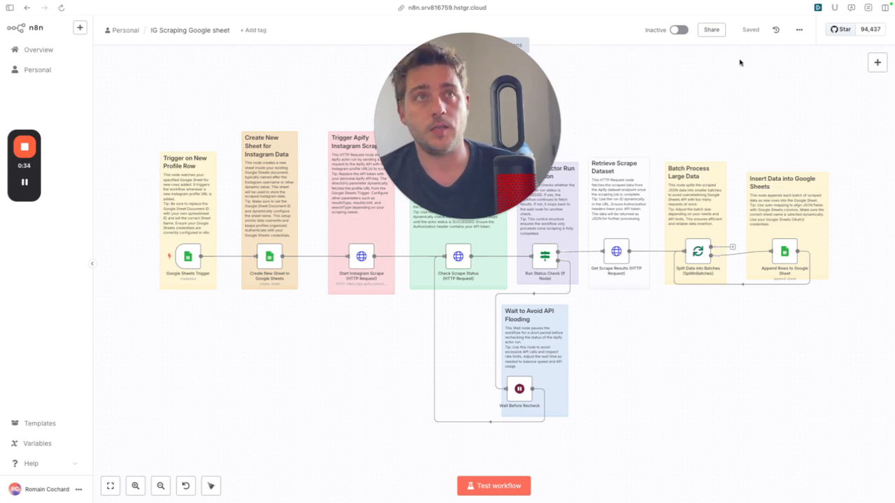
- Show the IG Scraping Google sheet workflow's options, including importing from a file
{"action": "left_click", "coordinate": [801, 29]}
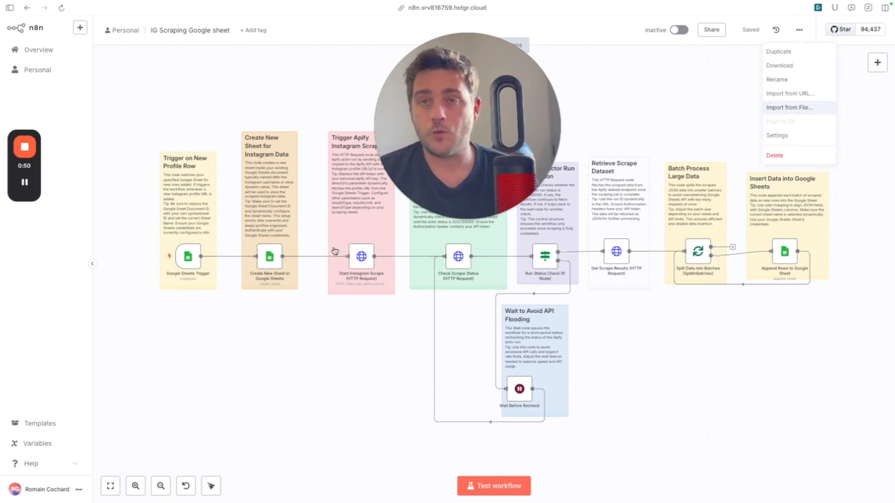
{"action": "scroll", "coordinate": [296, 314], "scroll_direction": "down", "scroll_amount": 2}
{"action": "scroll", "coordinate": [296, 313], "scroll_direction": "right", "scroll_amount": 2}
{"action": "scroll", "coordinate": [294, 314], "scroll_direction": "right", "scroll_amount": 1}
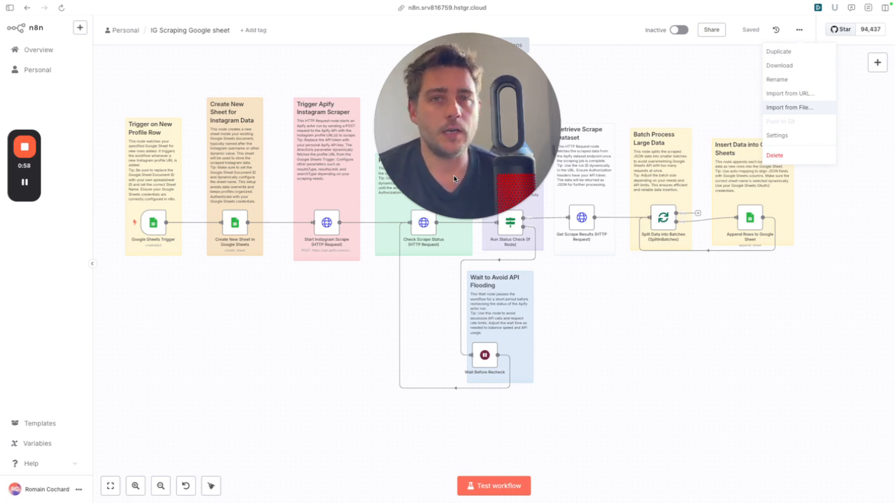
- Switch to the n8n spreadsheet in Google Sheets and inspect the profile URL and the username formula in B2 on sheet 1
{"action": "mouse_move", "coordinate": [2, 298]}
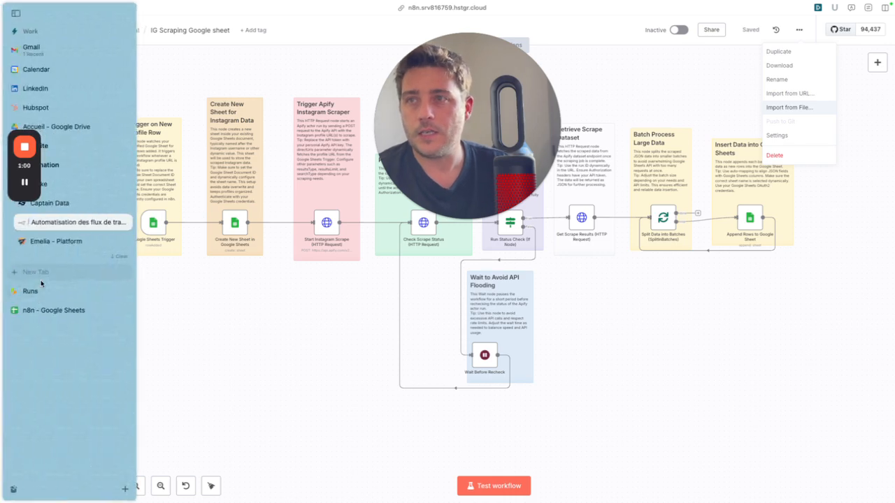
{"action": "left_click", "coordinate": [84, 310]}
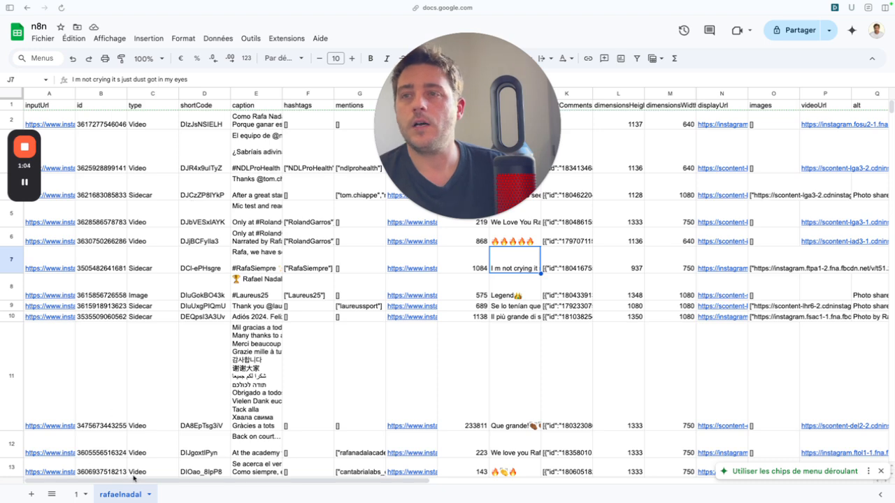
{"action": "left_click", "coordinate": [75, 494]}
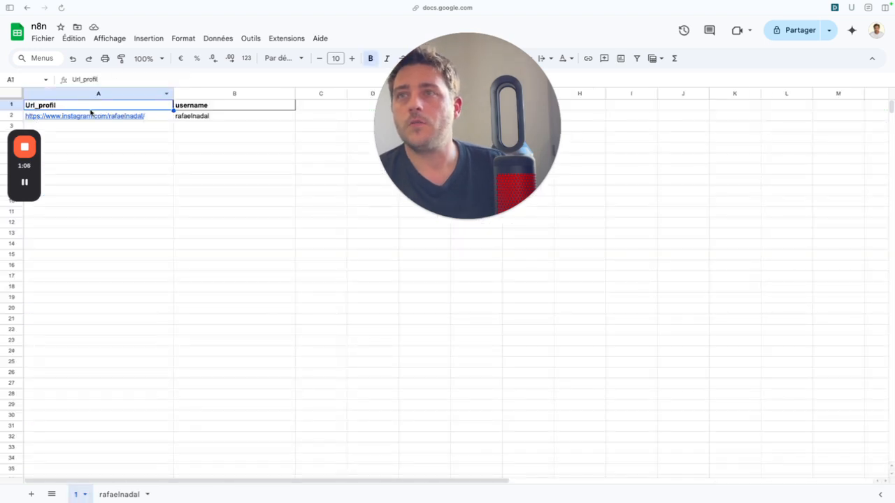
{"action": "mouse_move", "coordinate": [146, 124]}
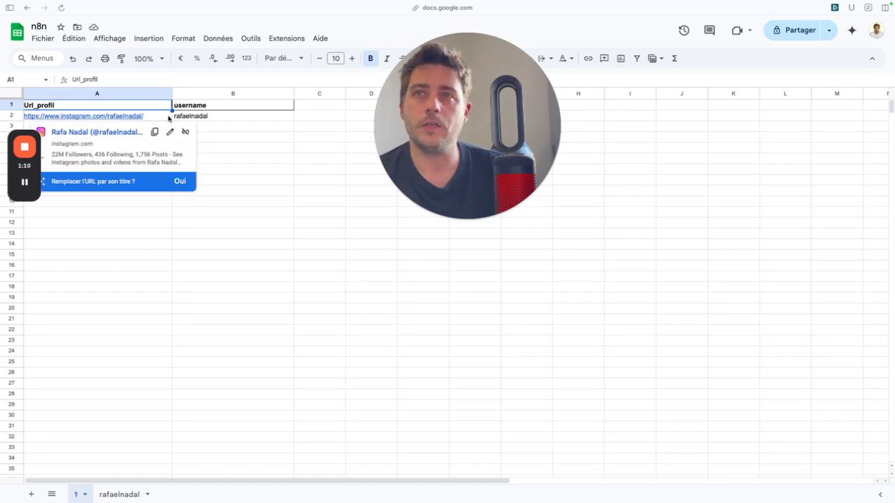
{"action": "left_click", "coordinate": [198, 118]}
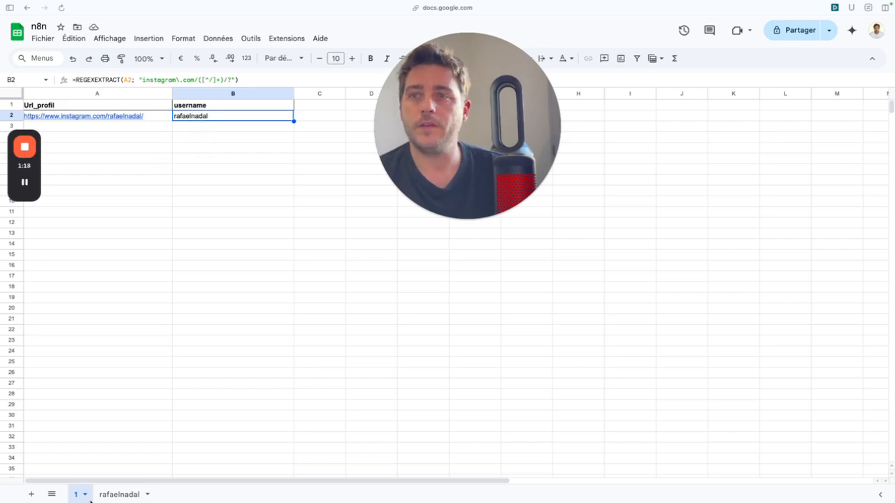
- Review the scraped Instagram post columns and rows in the rafaelnadal sheet, and return to sheet 1
{"action": "left_click", "coordinate": [119, 494]}
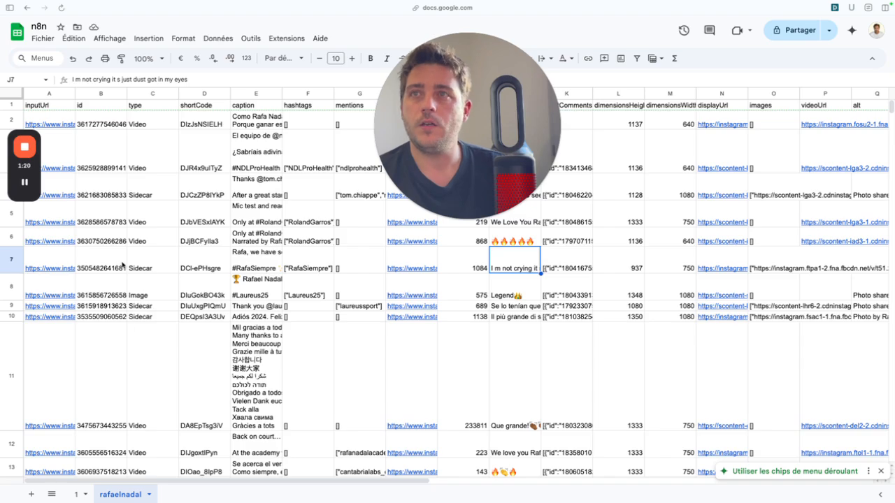
{"action": "scroll", "coordinate": [128, 263], "scroll_direction": "right", "scroll_amount": 10}
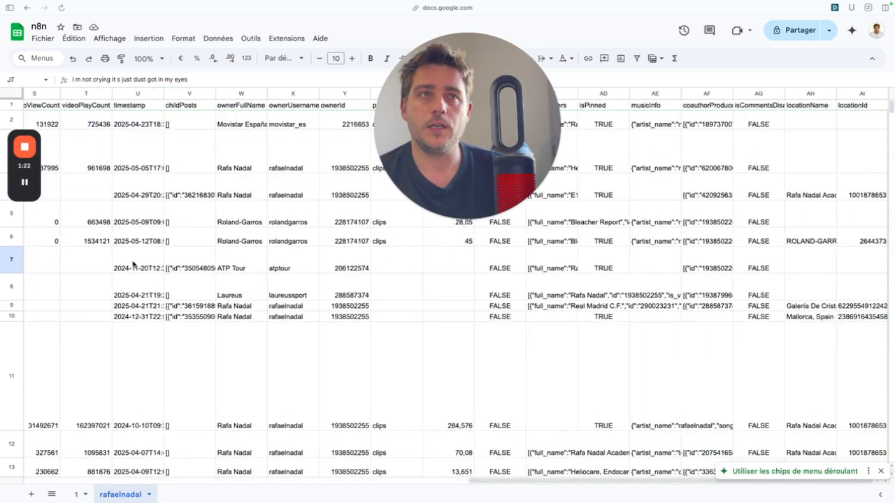
{"action": "scroll", "coordinate": [133, 263], "scroll_direction": "left", "scroll_amount": 10}
{"action": "scroll", "coordinate": [138, 269], "scroll_direction": "down", "scroll_amount": 3}
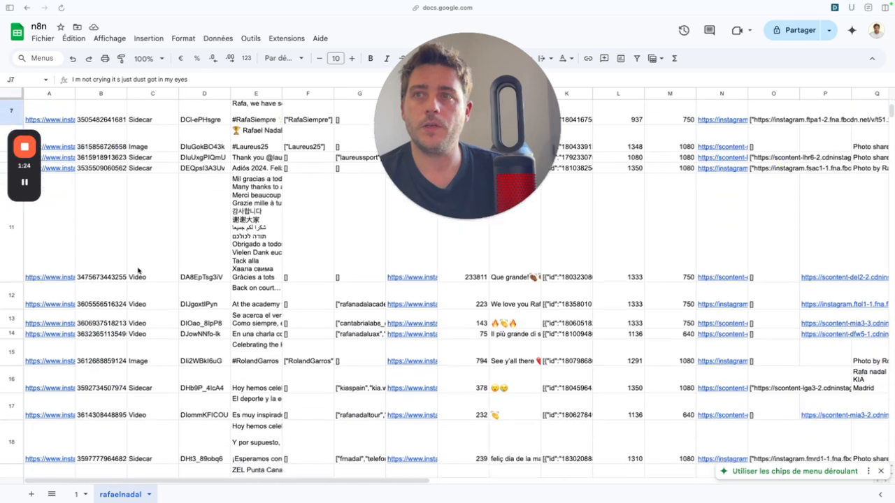
{"action": "scroll", "coordinate": [138, 271], "scroll_direction": "down", "scroll_amount": 2}
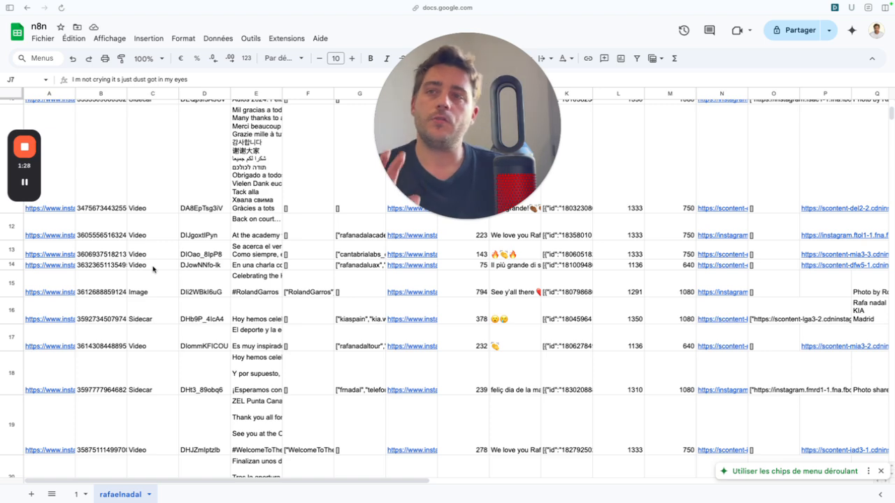
{"action": "scroll", "coordinate": [182, 276], "scroll_direction": "up", "scroll_amount": 6}
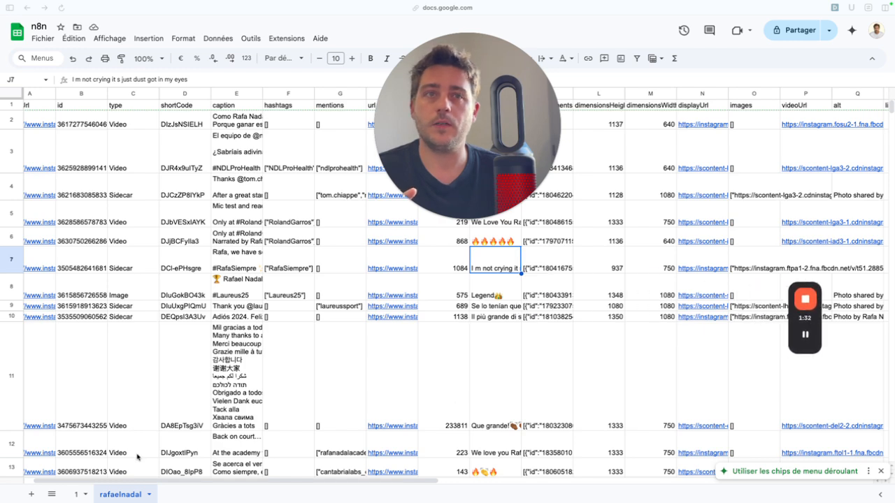
{"action": "left_click", "coordinate": [77, 494]}
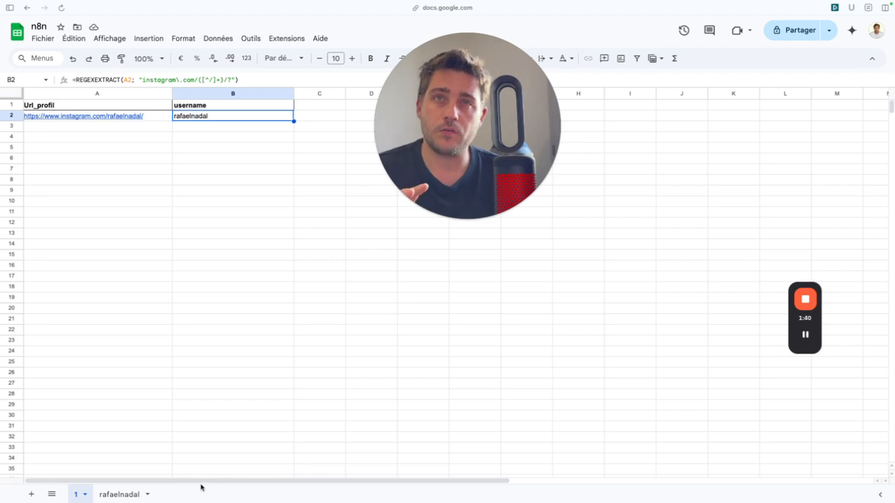
- Switch to the Apify console and open the API & Integrations settings that hold the personal API tokens
{"action": "mouse_move", "coordinate": [1, 409]}
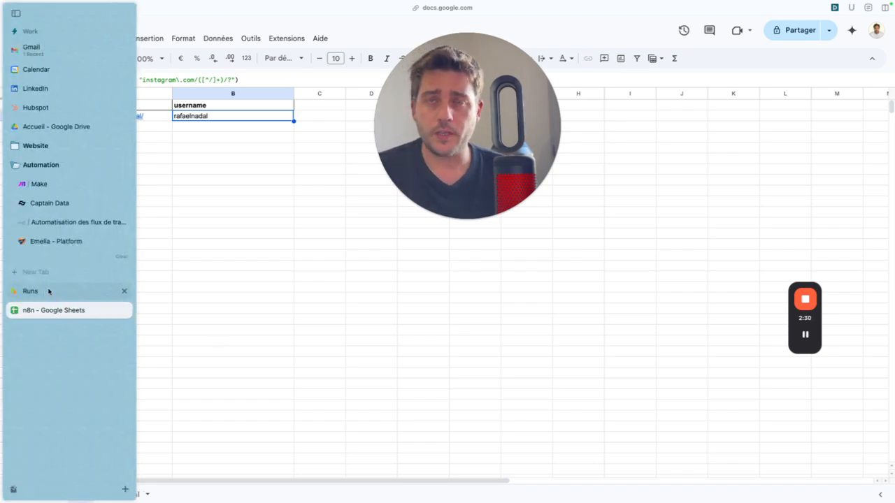
{"action": "left_click", "coordinate": [48, 291]}
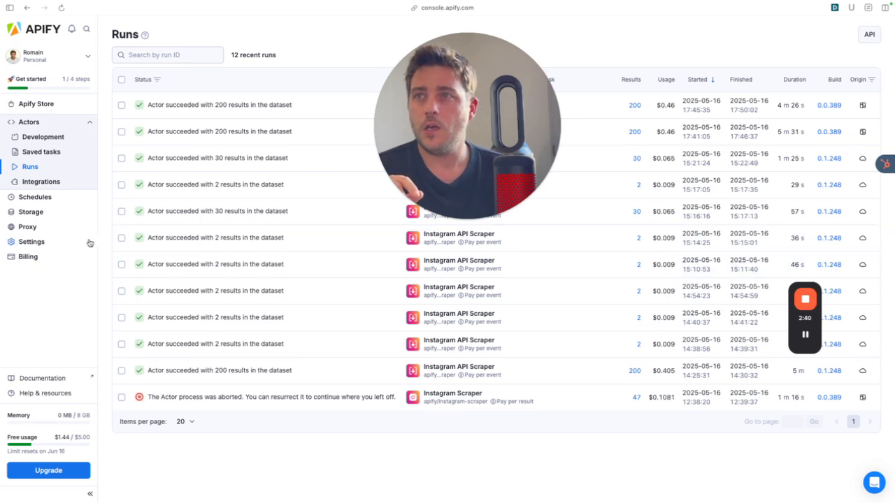
{"action": "left_click", "coordinate": [61, 241]}
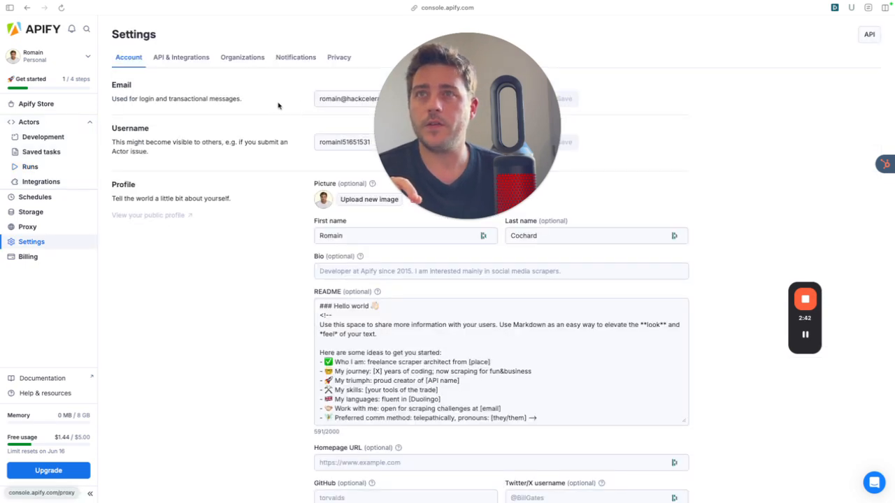
{"action": "left_click", "coordinate": [199, 59]}
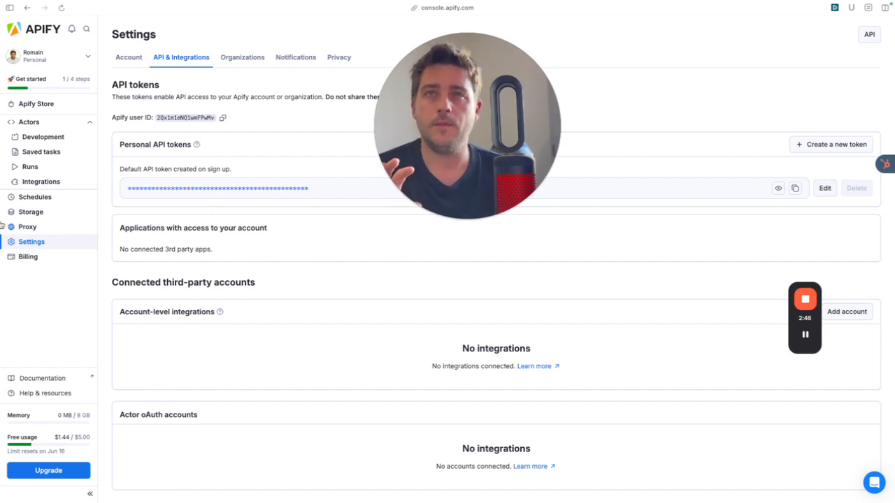
- Switch to n8n, open the Start Instagram Scrape node, and locate the API token within its request URL
{"action": "mouse_move", "coordinate": [2, 222]}
{"action": "left_click", "coordinate": [78, 222]}
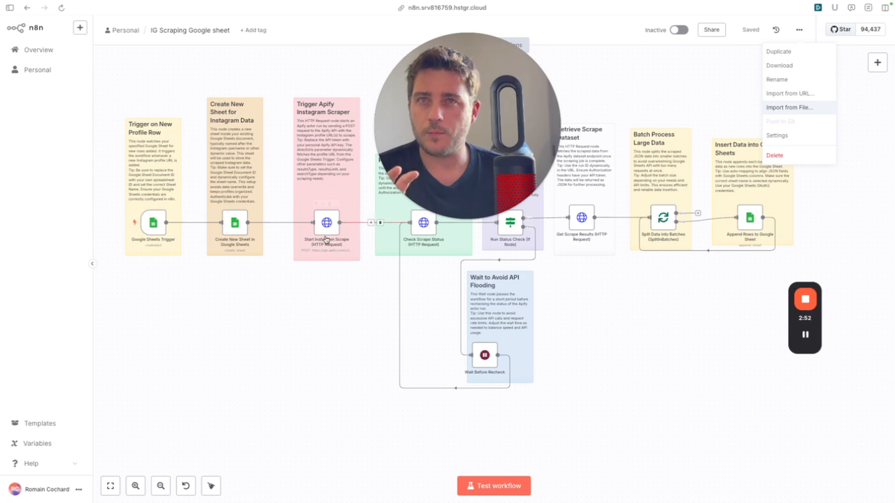
{"action": "double_click", "coordinate": [327, 234]}
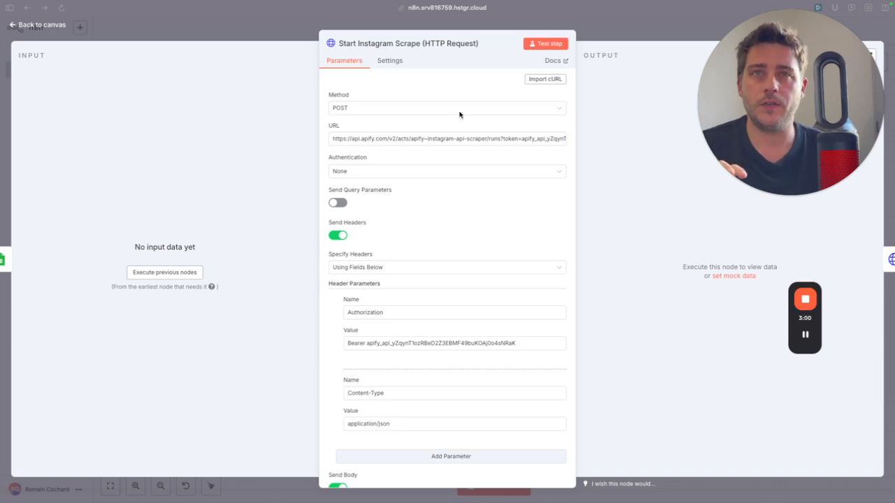
{"action": "left_click_drag", "start_coordinate": [458, 138], "coordinate": [613, 144]}
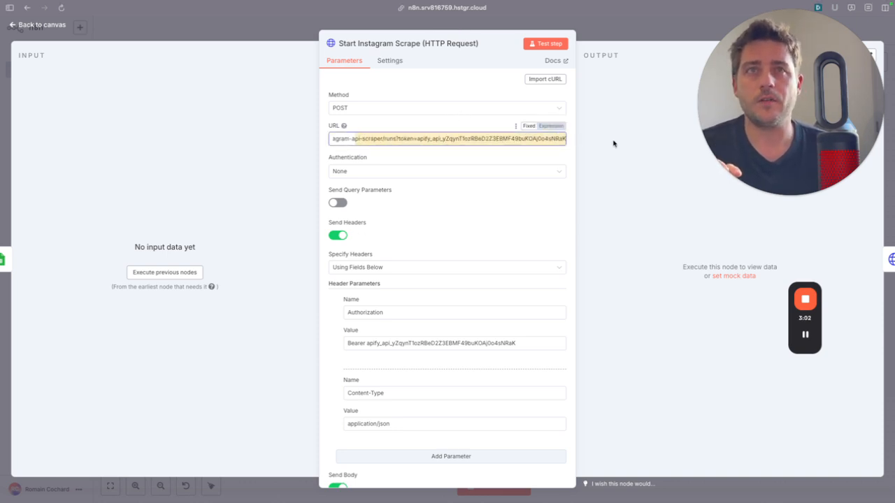
{"action": "left_click", "coordinate": [476, 138]}
- Highlight the API token after Bearer in the Authorization header value, and go back to the canvas
{"action": "scroll", "coordinate": [453, 155], "scroll_direction": "down", "scroll_amount": 5}
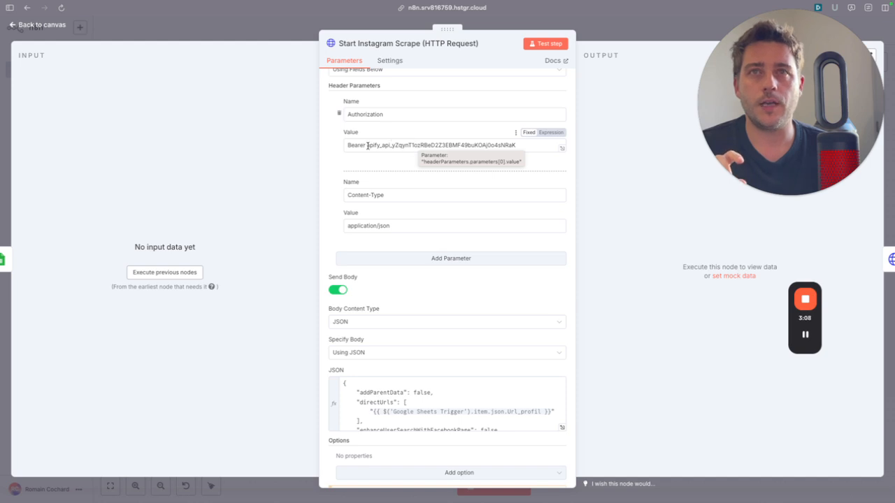
{"action": "left_click_drag", "start_coordinate": [368, 146], "coordinate": [526, 145]}
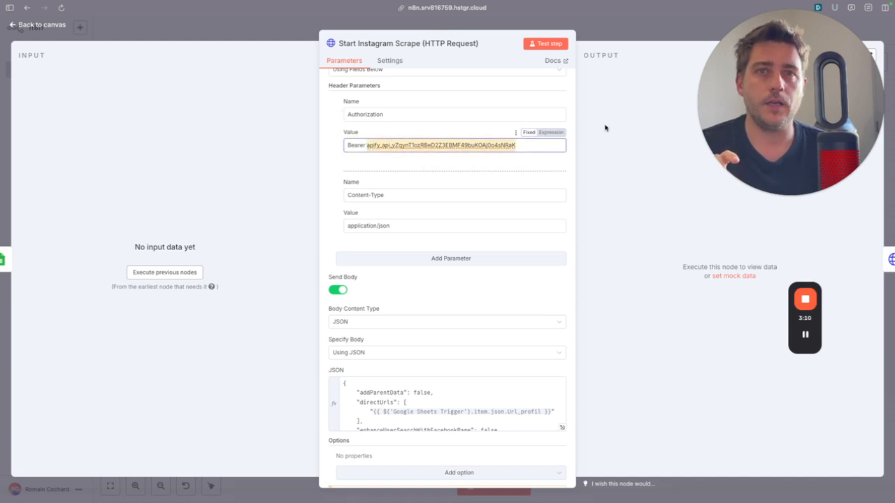
{"action": "key", "text": "Escape"}
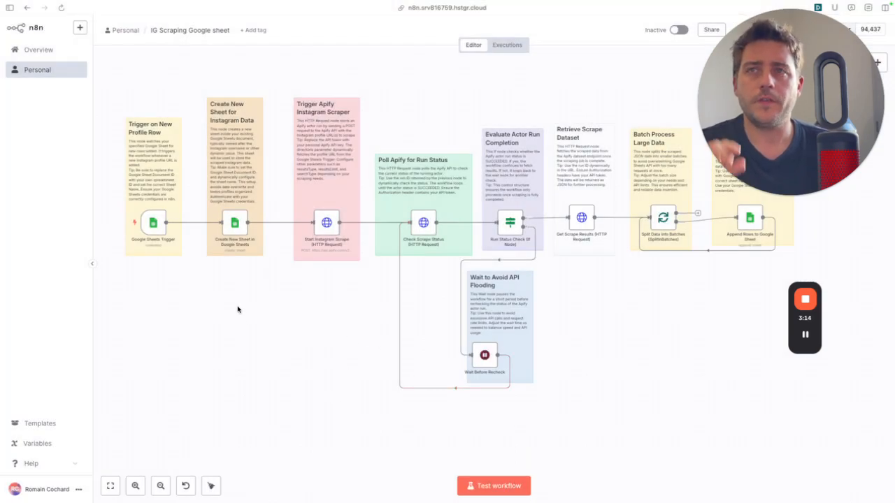
- Examine the workflow layout, focusing on the Google Sheets Trigger and Create New Sheet nodes at its start
{"action": "scroll", "coordinate": [126, 280], "scroll_direction": "up", "scroll_amount": 1}
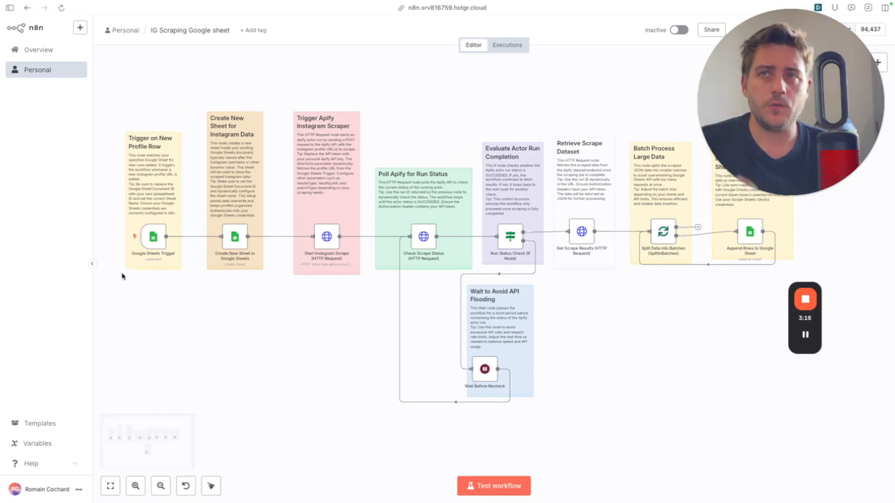
{"action": "left_click", "coordinate": [160, 485]}
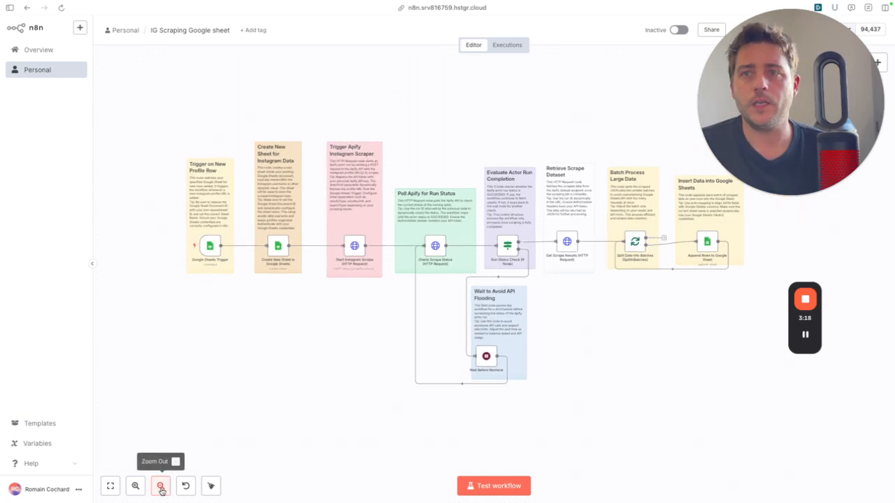
{"action": "left_click", "coordinate": [160, 485]}
{"action": "left_click", "coordinate": [136, 485]}
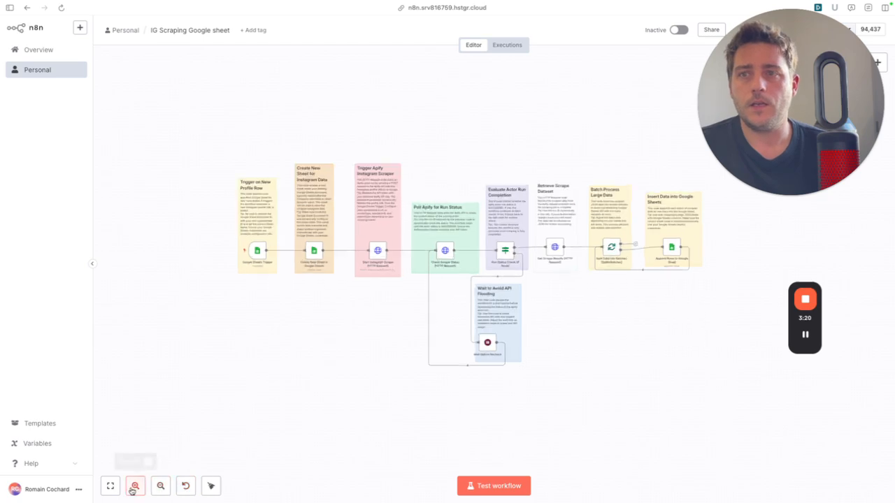
{"action": "left_click", "coordinate": [136, 485]}
{"action": "scroll", "coordinate": [227, 361], "scroll_direction": "left", "scroll_amount": 5}
{"action": "scroll", "coordinate": [227, 361], "scroll_direction": "left", "scroll_amount": 2}
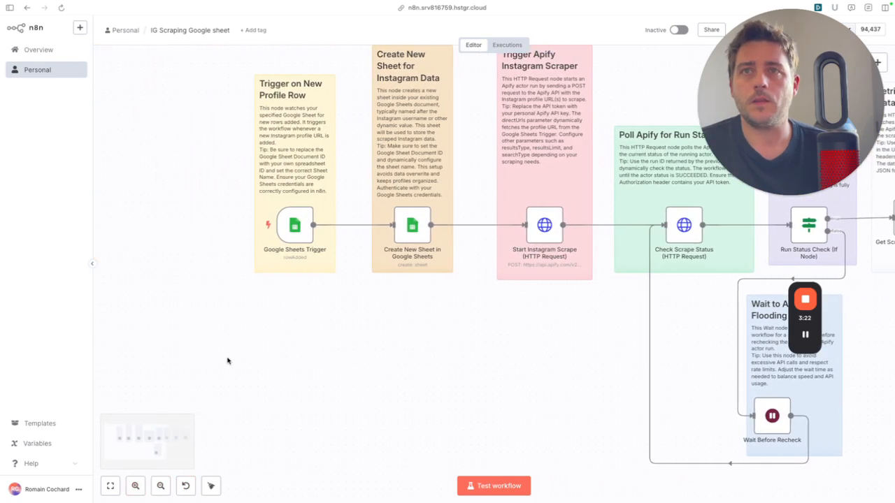
{"action": "left_click", "coordinate": [136, 486]}
{"action": "left_click", "coordinate": [136, 486]}
{"action": "left_click", "coordinate": [135, 486]}
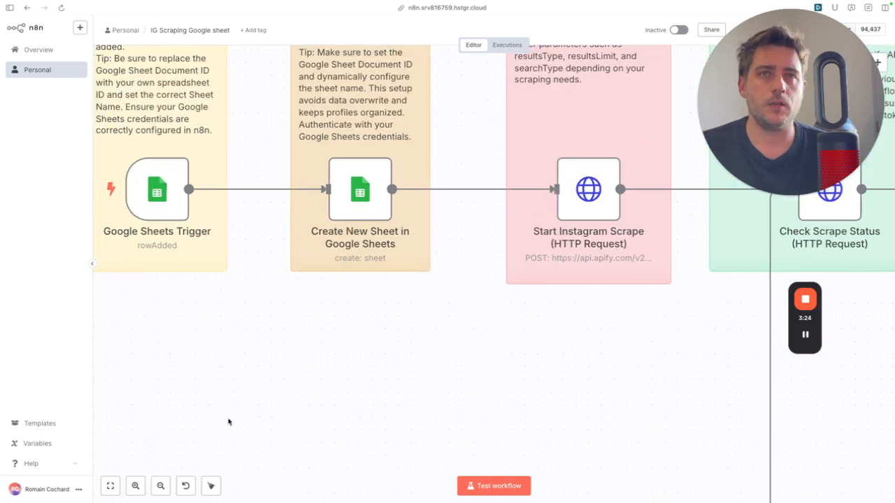
{"action": "scroll", "coordinate": [226, 421], "scroll_direction": "left", "scroll_amount": 3}
{"action": "scroll", "coordinate": [230, 346], "scroll_direction": "left", "scroll_amount": 3}
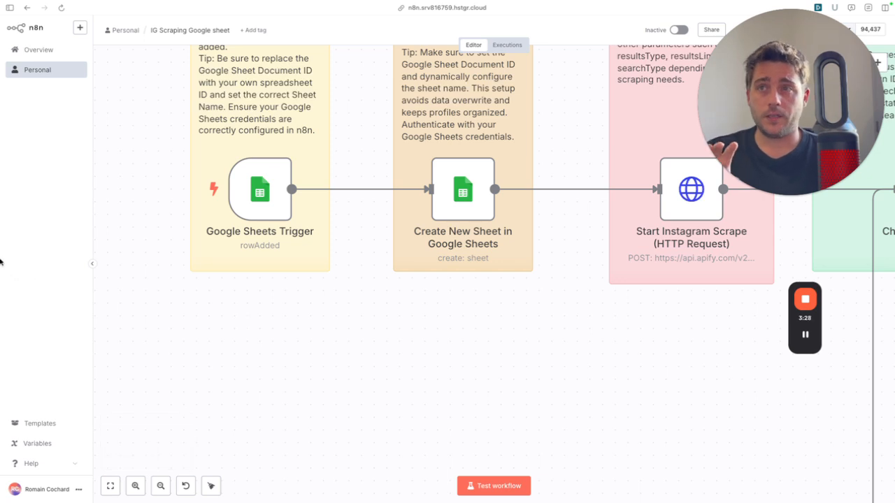
- Switch to the n8n spreadsheet in Google Sheets and select cell A3, the next empty row under Url_profil
{"action": "mouse_move", "coordinate": [1, 264]}
{"action": "left_click", "coordinate": [49, 309]}
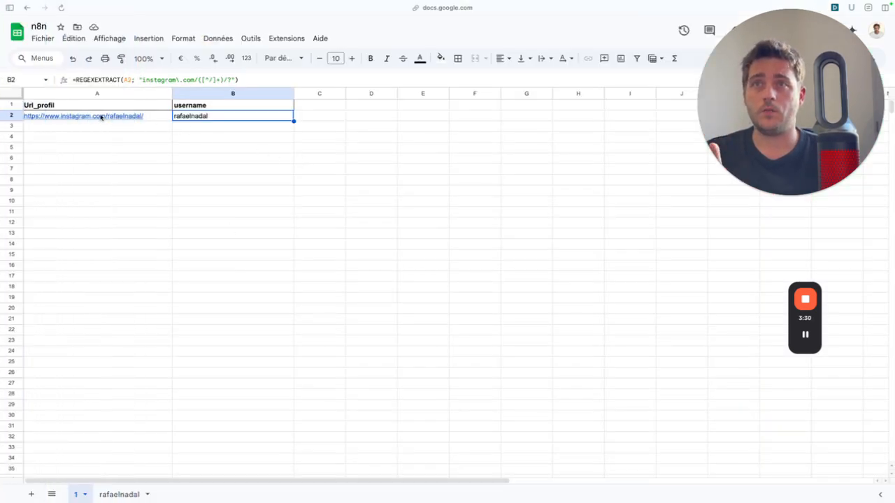
{"action": "left_click", "coordinate": [99, 126]}
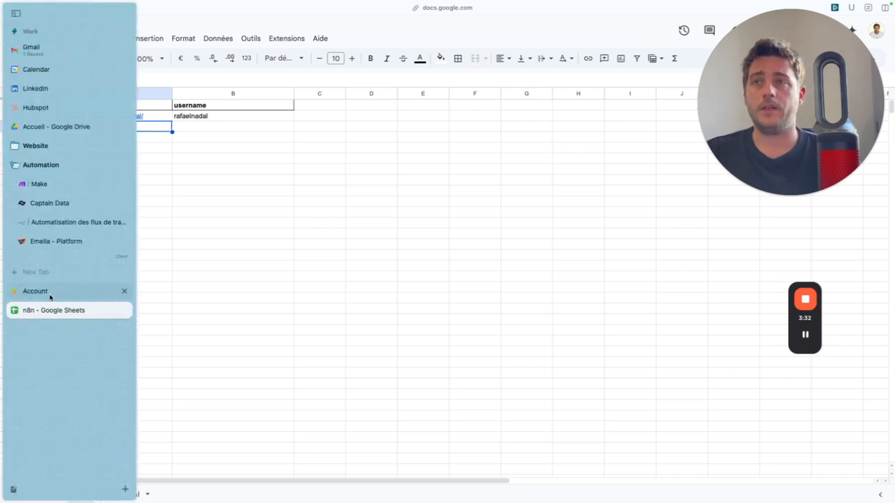
- View the Create New Sheet node in n8n, and compare it with the rafaelnadal sheet in the Google spreadsheet
{"action": "left_click", "coordinate": [73, 222]}
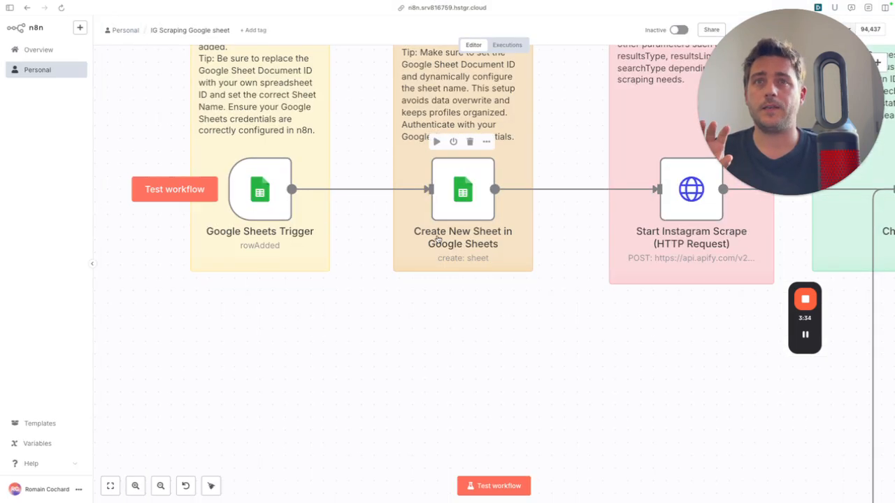
{"action": "scroll", "coordinate": [423, 290], "scroll_direction": "right", "scroll_amount": 3}
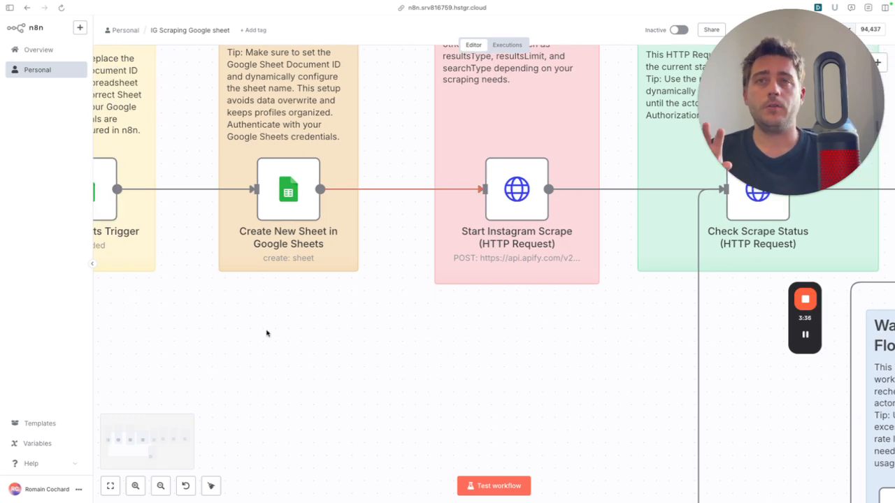
{"action": "mouse_move", "coordinate": [2, 329]}
{"action": "left_click", "coordinate": [49, 309]}
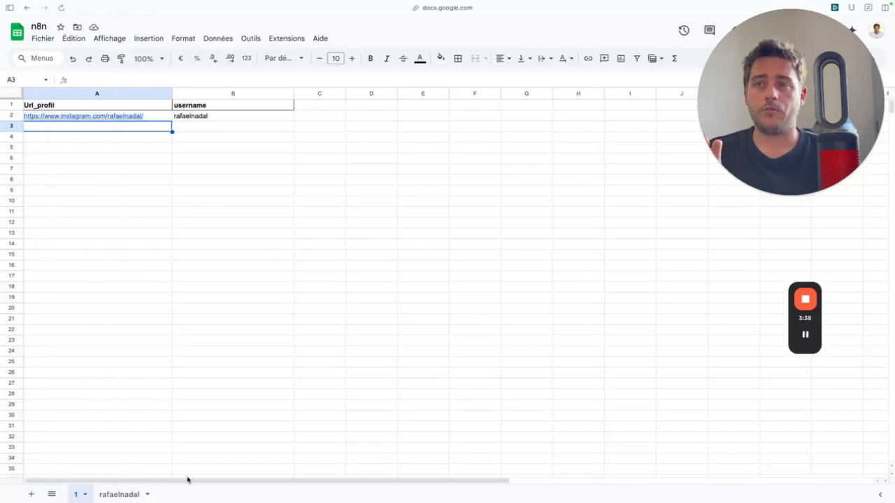
{"action": "left_click", "coordinate": [120, 494]}
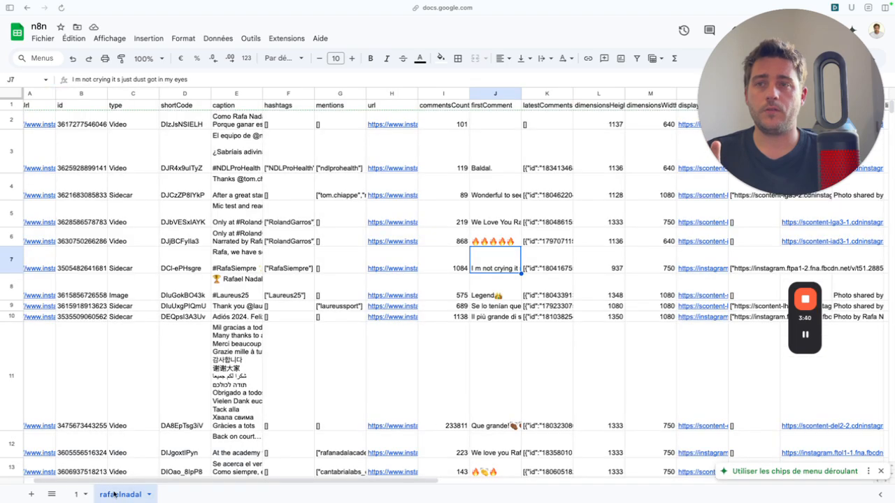
- Switch to n8n, open the Start Instagram Scrape node, and highlight apify~instagram-api-scraper in its URL
{"action": "mouse_move", "coordinate": [1, 384]}
{"action": "left_click", "coordinate": [49, 223]}
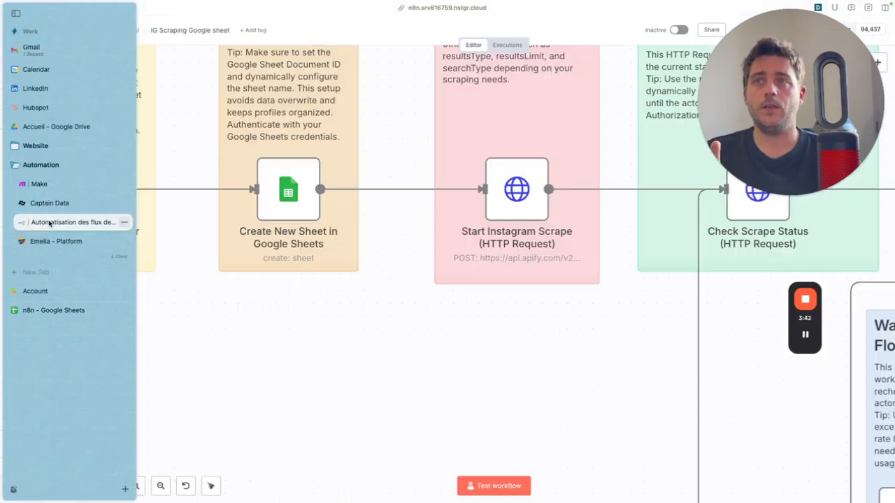
{"action": "scroll", "coordinate": [325, 248], "scroll_direction": "right", "scroll_amount": 5}
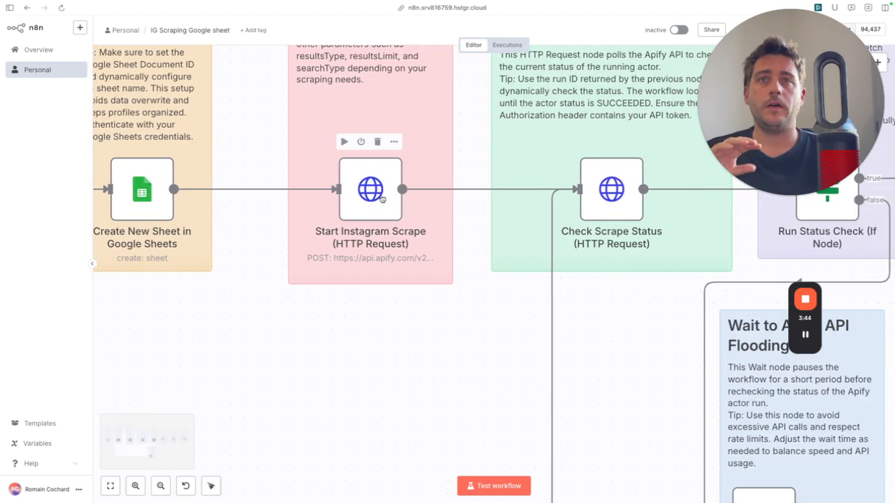
{"action": "double_click", "coordinate": [384, 195]}
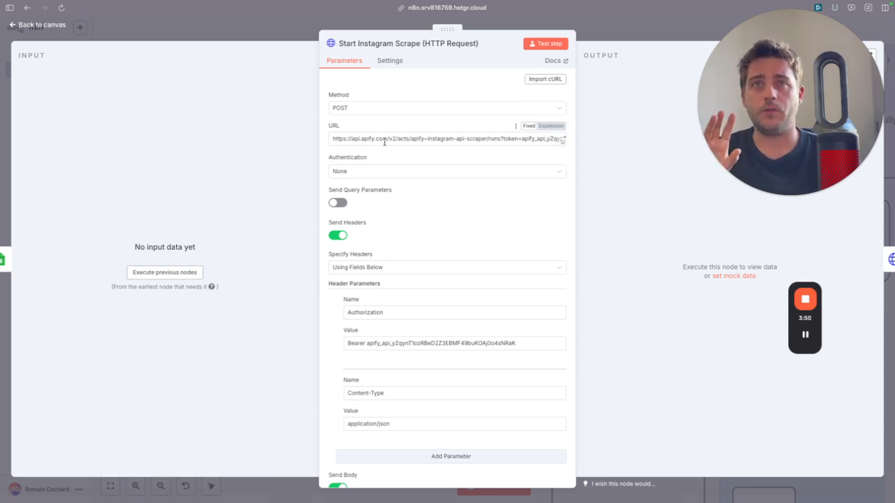
{"action": "scroll", "coordinate": [384, 142], "scroll_direction": "down", "scroll_amount": 1}
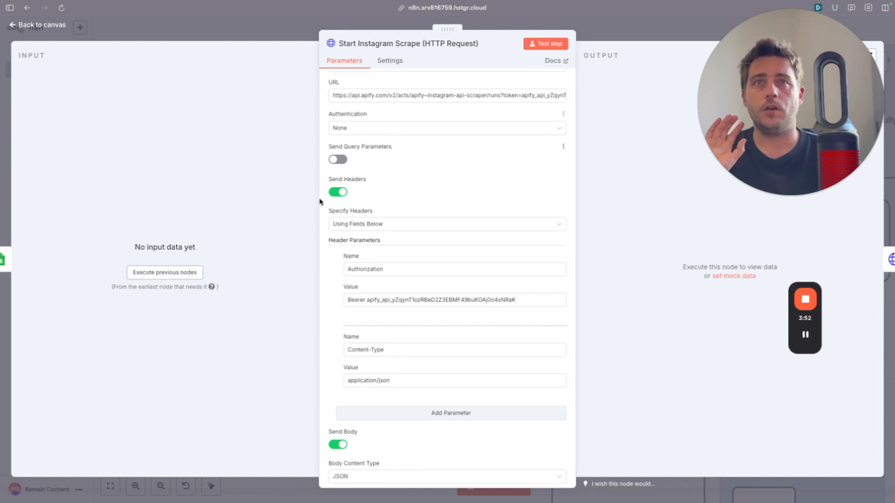
{"action": "left_click_drag", "start_coordinate": [398, 95], "coordinate": [452, 96]}
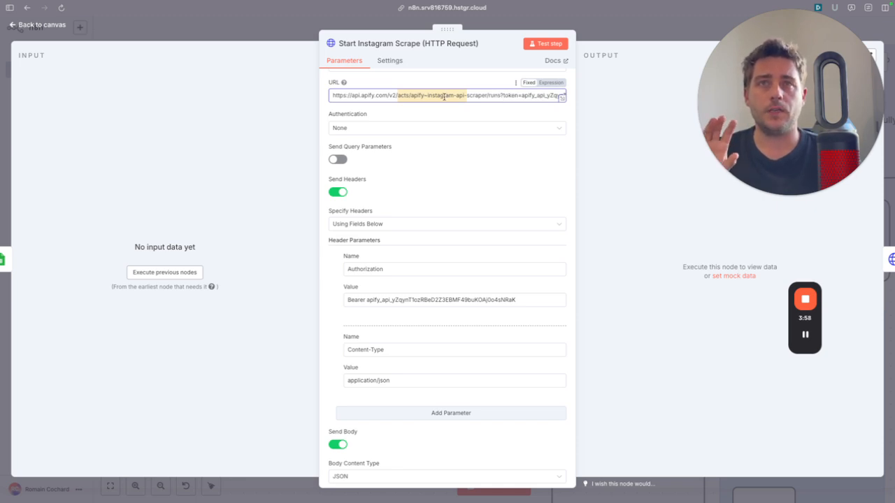
{"action": "left_click_drag", "start_coordinate": [411, 96], "coordinate": [482, 95]}
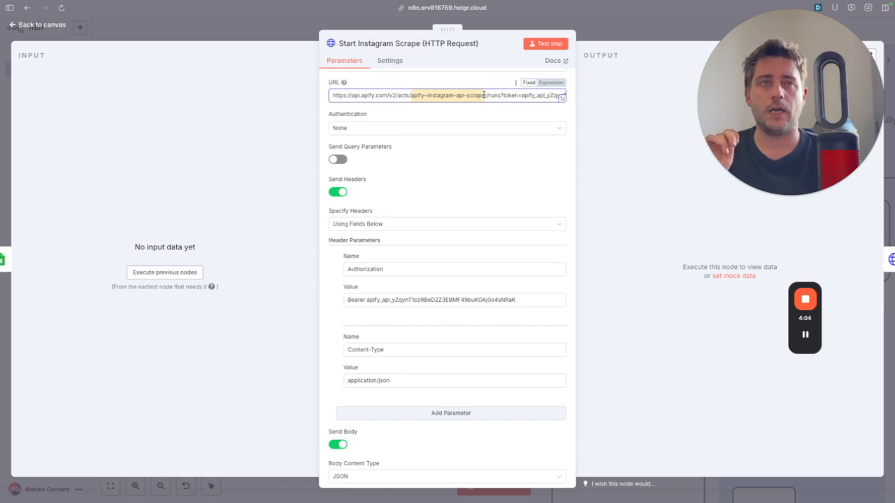
{"action": "left_click_drag", "start_coordinate": [483, 95], "coordinate": [486, 95]}
- Expand the node's JSON body in the expression editor and highlight the Google Sheets Trigger Url_profil expression under directUrls
{"action": "mouse_move", "coordinate": [2, 258]}
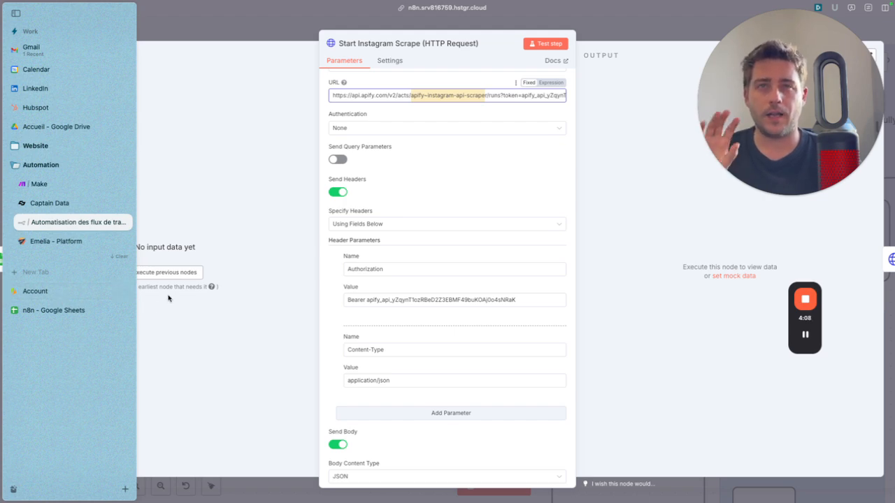
{"action": "scroll", "coordinate": [419, 290], "scroll_direction": "down", "scroll_amount": 5}
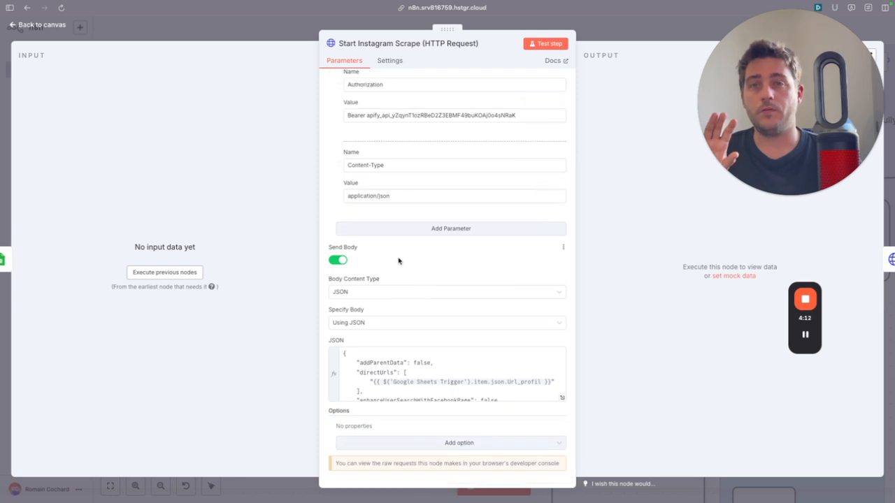
{"action": "left_click", "coordinate": [560, 400]}
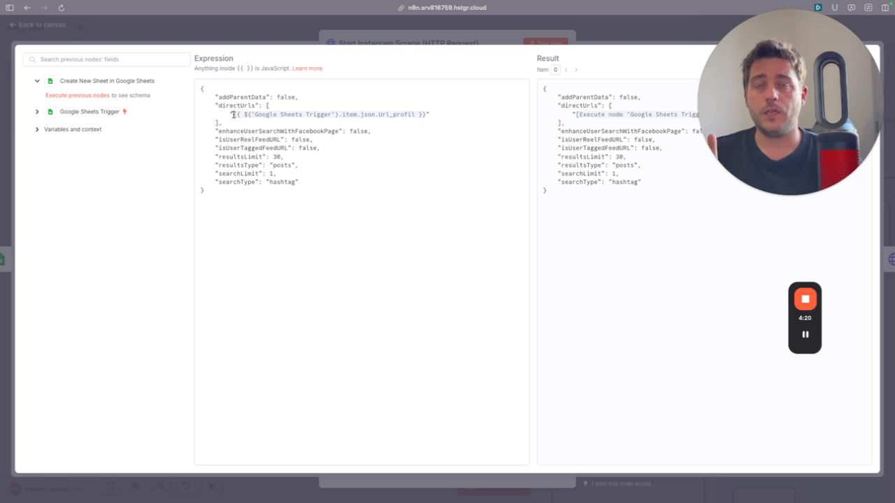
{"action": "left_click_drag", "start_coordinate": [232, 114], "coordinate": [425, 114]}
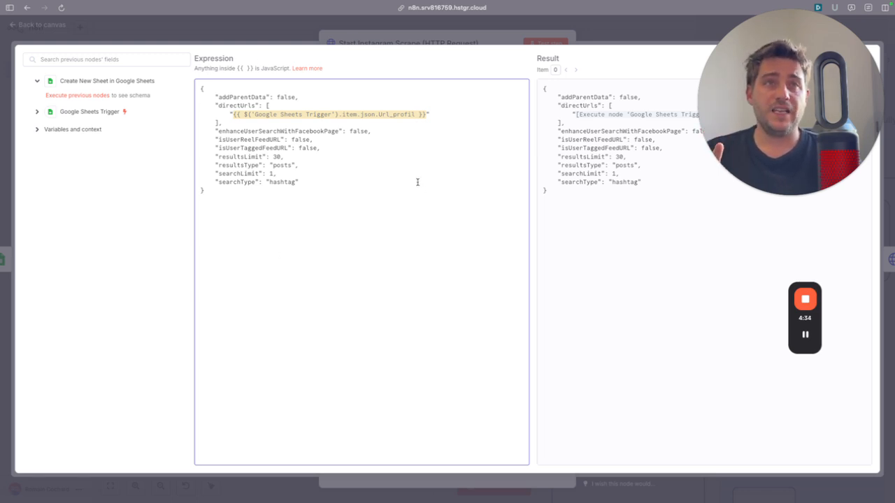
- Switch to Apify, open the second Instagram Scraper run in the run history, and go to its actor page
{"action": "mouse_move", "coordinate": [3, 219]}
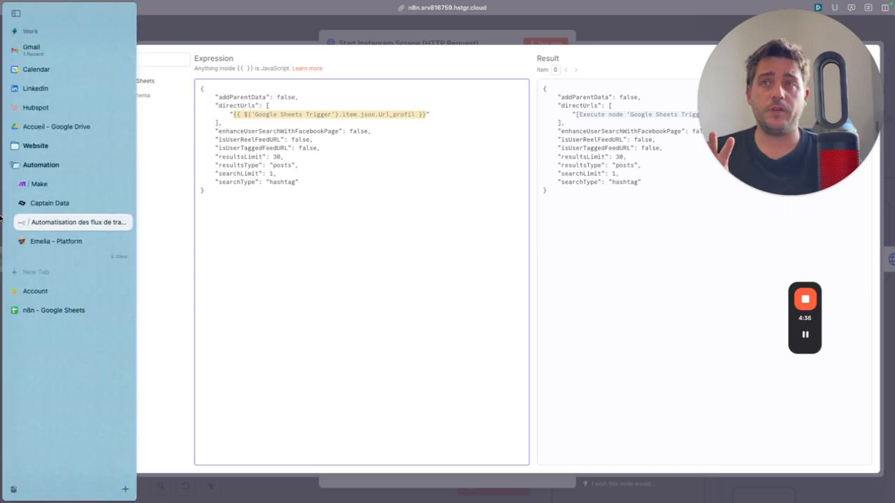
{"action": "left_click", "coordinate": [63, 297]}
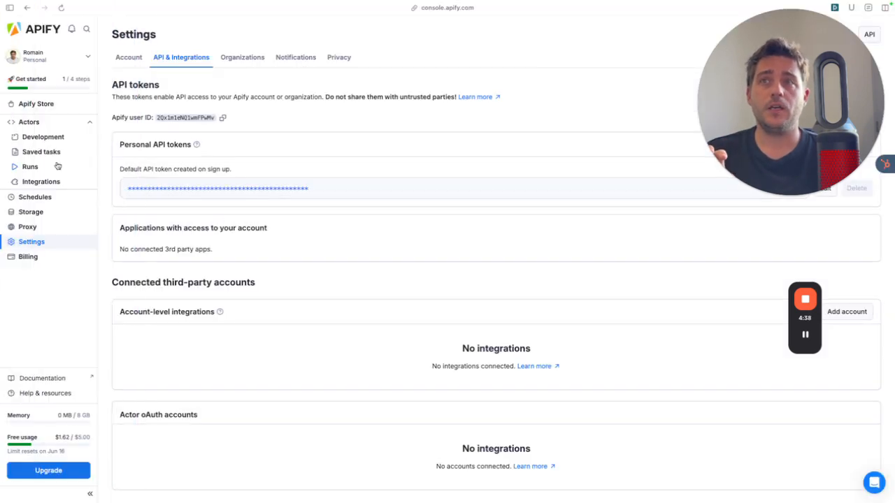
{"action": "left_click", "coordinate": [32, 166]}
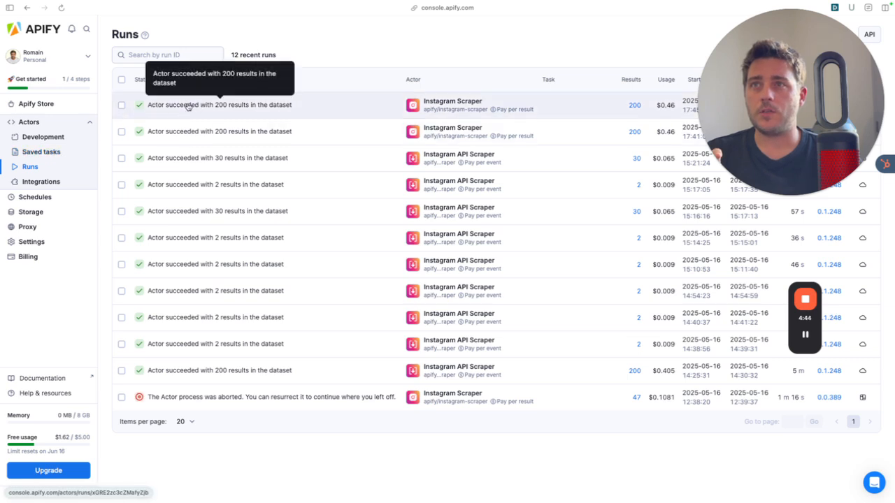
{"action": "left_click", "coordinate": [236, 131]}
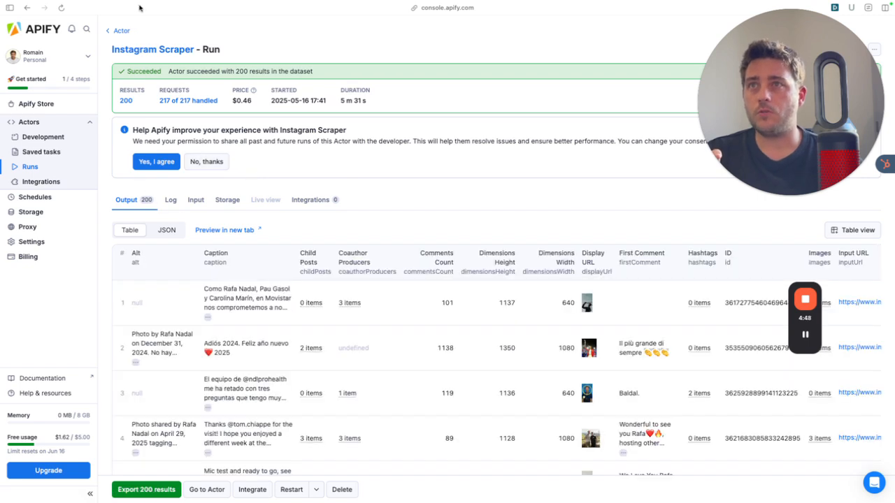
{"action": "left_click", "coordinate": [122, 31]}
- Set the Instagram Scraper's max results per URL to 199 and its scrape type to Scrape comments
{"action": "scroll", "coordinate": [277, 227], "scroll_direction": "down", "scroll_amount": 1}
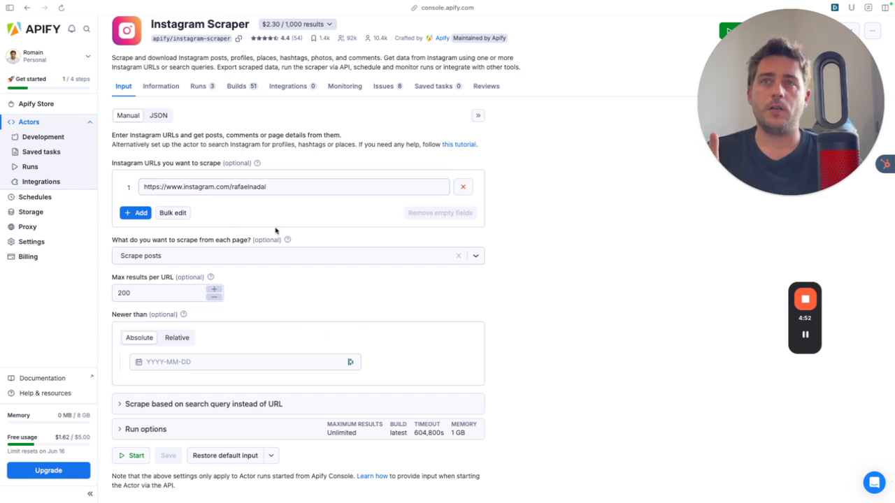
{"action": "scroll", "coordinate": [277, 231], "scroll_direction": "down", "scroll_amount": 1}
{"action": "double_click", "coordinate": [160, 276]}
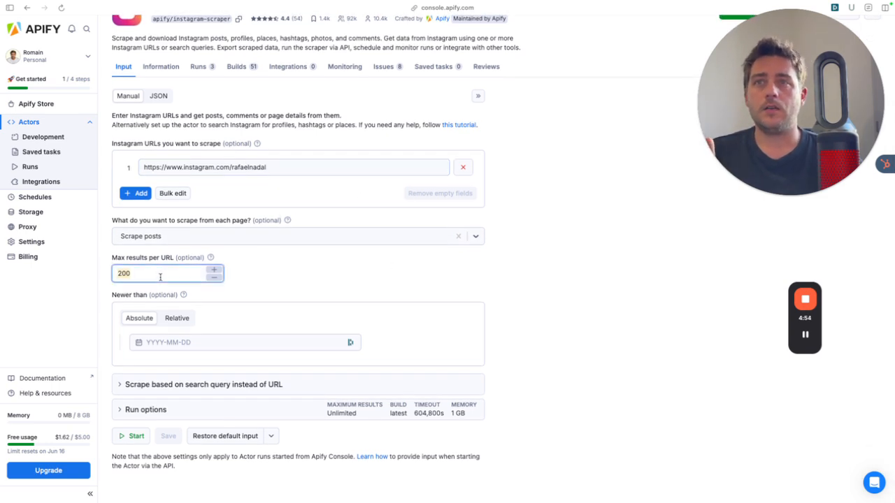
{"action": "type", "text": "199"}
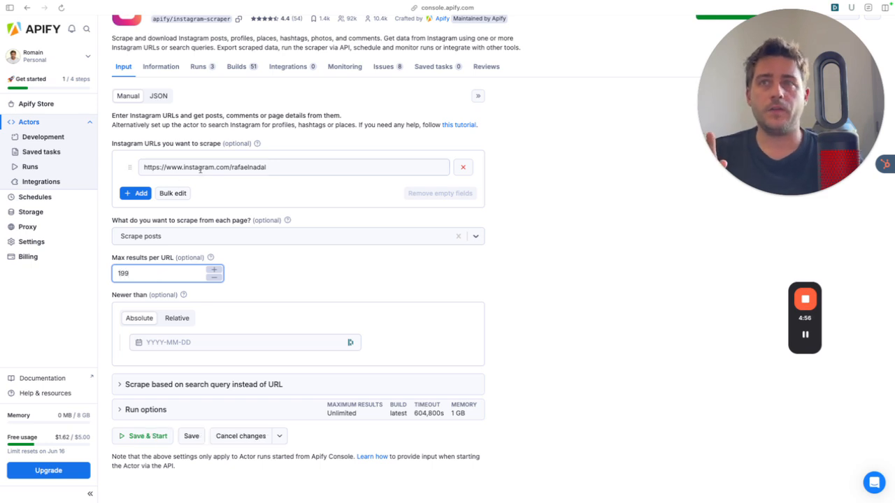
{"action": "left_click", "coordinate": [209, 234]}
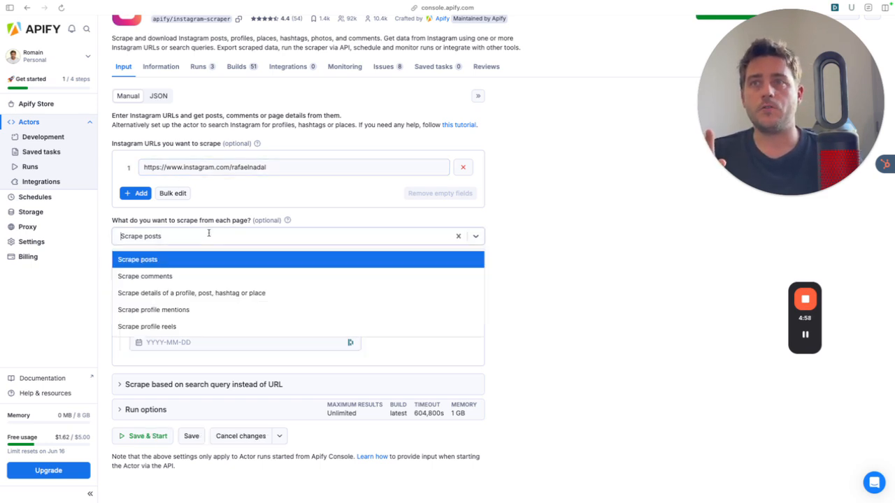
{"action": "left_click", "coordinate": [210, 277]}
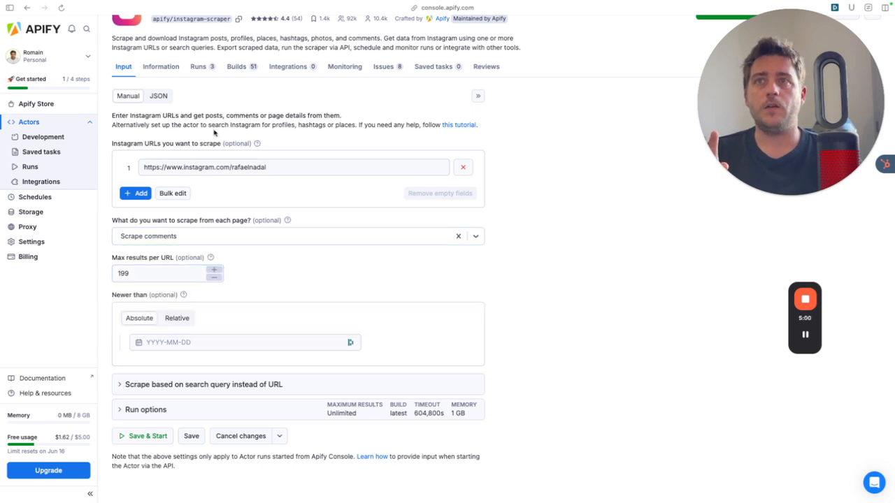
- Show the Apify actor's input as JSON, and highlight the quoted Url_profil expression in n8n's request body for comparison
{"action": "left_click", "coordinate": [160, 96]}
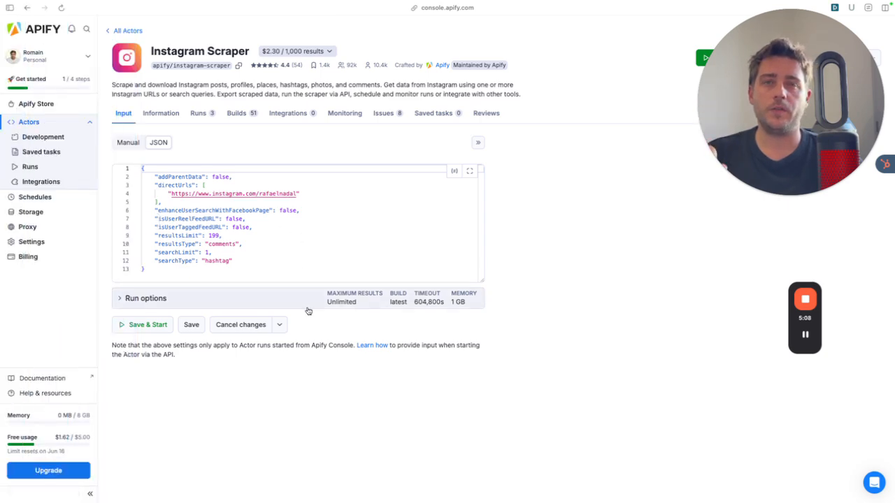
{"action": "mouse_move", "coordinate": [68, 241]}
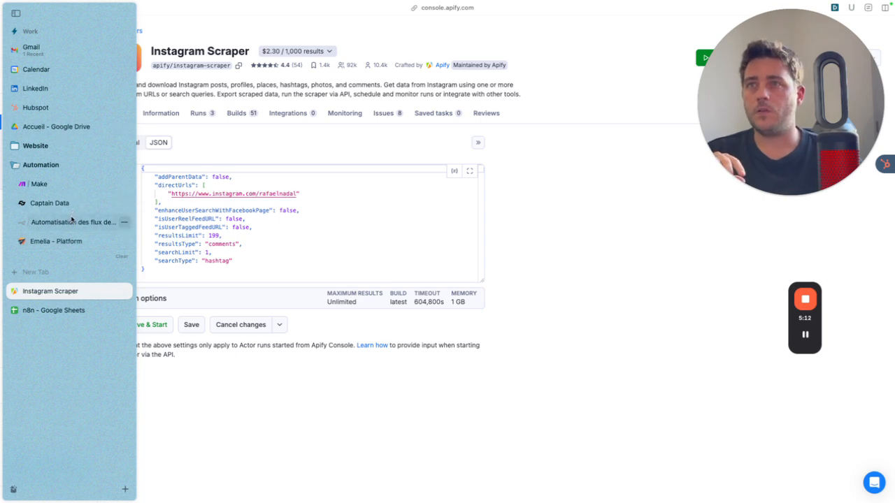
{"action": "left_click", "coordinate": [70, 222]}
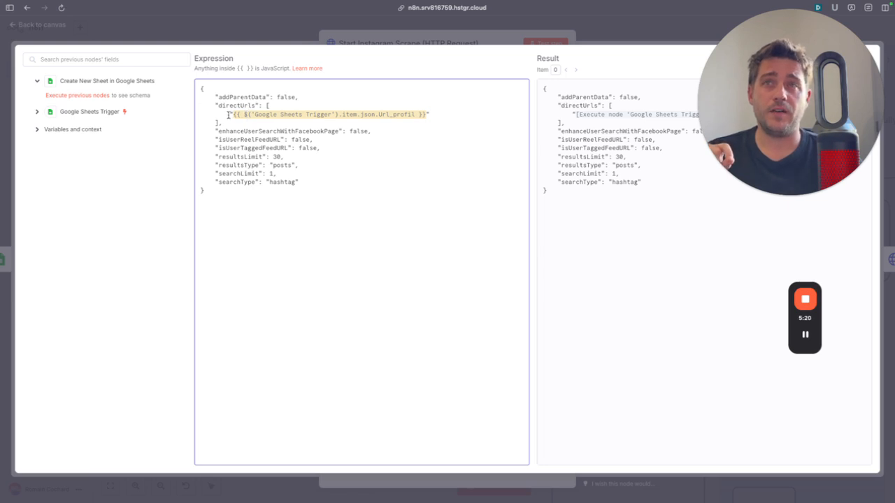
{"action": "left_click_drag", "start_coordinate": [228, 114], "coordinate": [426, 114]}
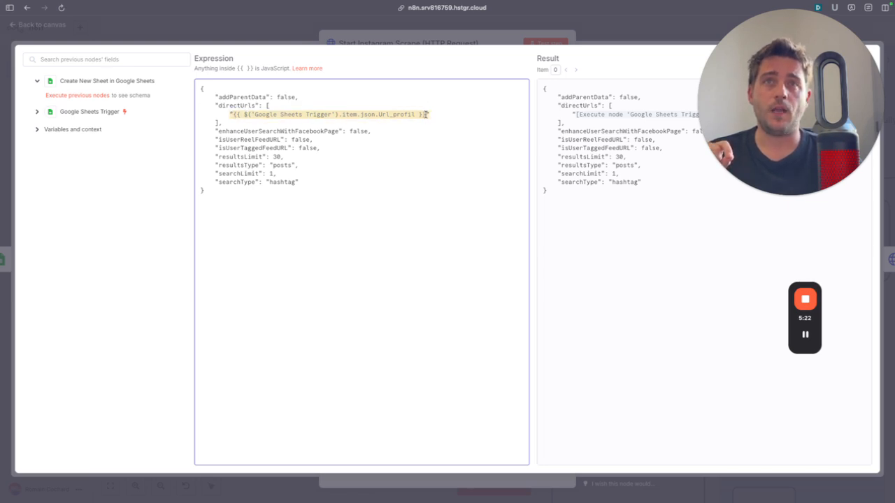
{"action": "left_click", "coordinate": [458, 45]}
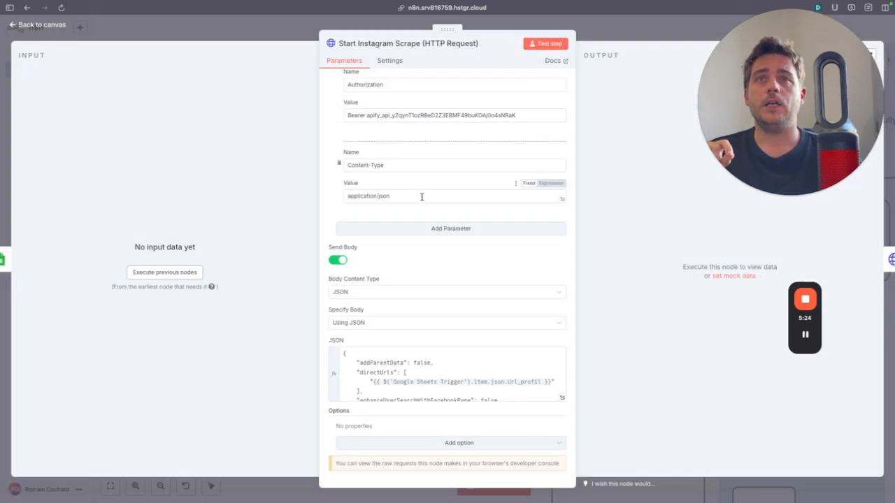
{"action": "left_click", "coordinate": [618, 33]}
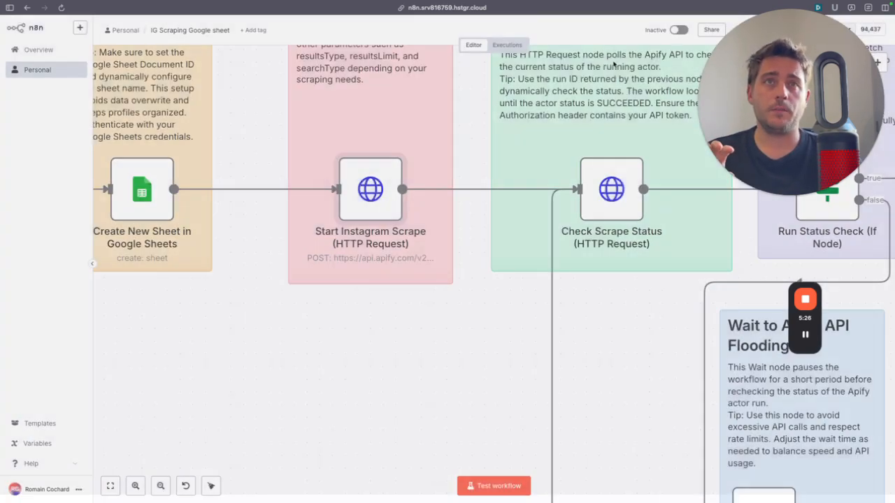
- Examine the status check loop through the Wait Before Recheck node, and highlight SUCCEEDED in the Run Status Check condition
{"action": "scroll", "coordinate": [465, 260], "scroll_direction": "right", "scroll_amount": 3}
{"action": "scroll", "coordinate": [420, 237], "scroll_direction": "right", "scroll_amount": 5}
{"action": "scroll", "coordinate": [419, 237], "scroll_direction": "down", "scroll_amount": 2}
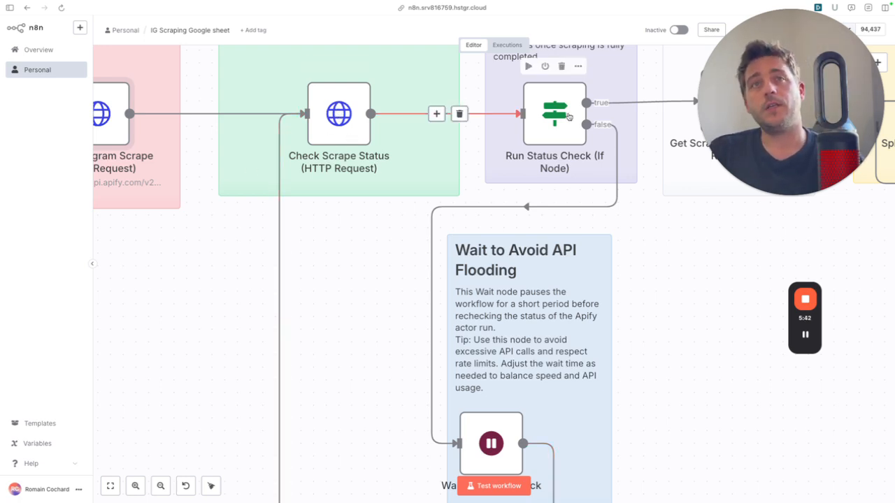
{"action": "scroll", "coordinate": [595, 416], "scroll_direction": "down", "scroll_amount": 3}
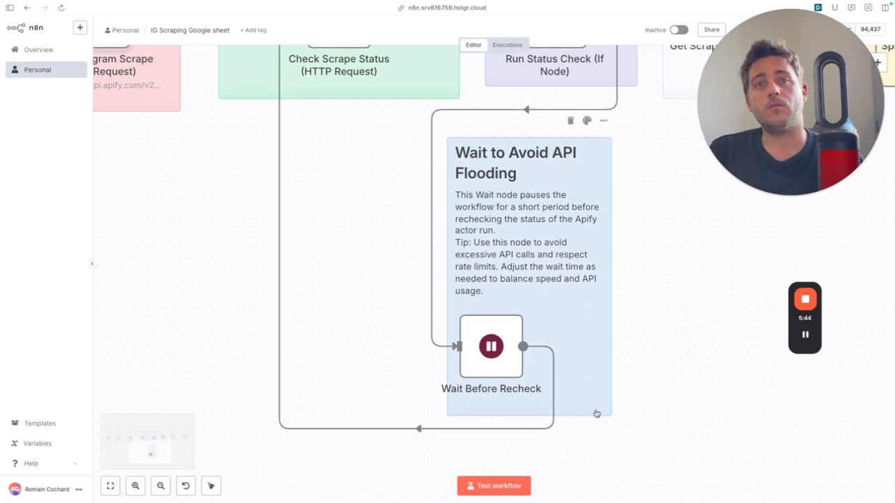
{"action": "scroll", "coordinate": [532, 389], "scroll_direction": "up", "scroll_amount": 3}
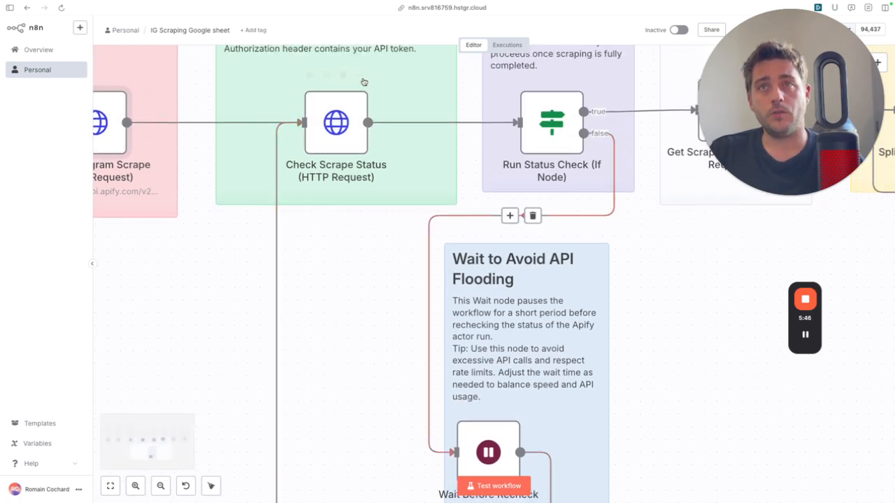
{"action": "mouse_move", "coordinate": [622, 147]}
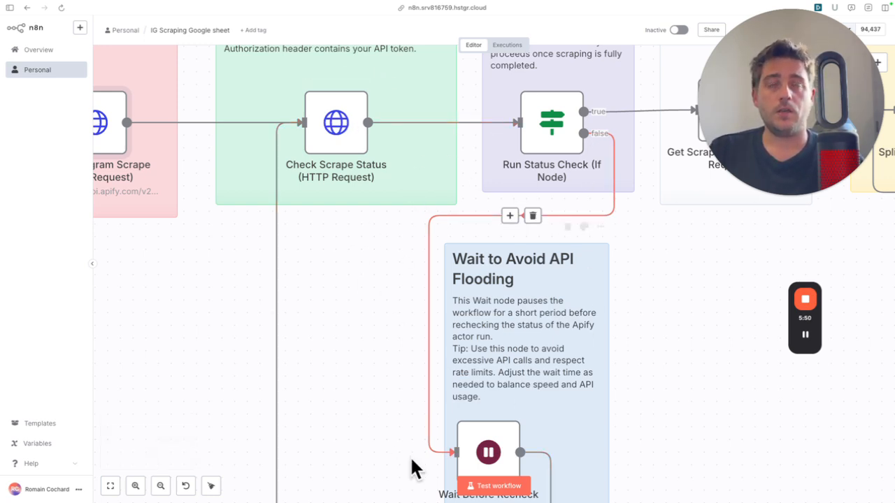
{"action": "double_click", "coordinate": [552, 126]}
{"action": "double_click", "coordinate": [508, 97]}
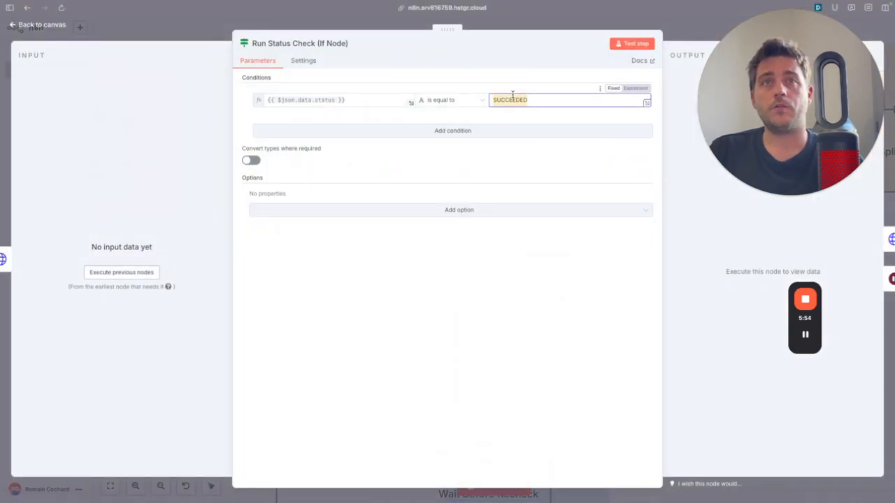
{"action": "left_click", "coordinate": [692, 38]}
- Open the Get Scrape Results node, inspect the dataset part of its URL and its headers, and return to the canvas
{"action": "scroll", "coordinate": [432, 120], "scroll_direction": "right", "scroll_amount": 8}
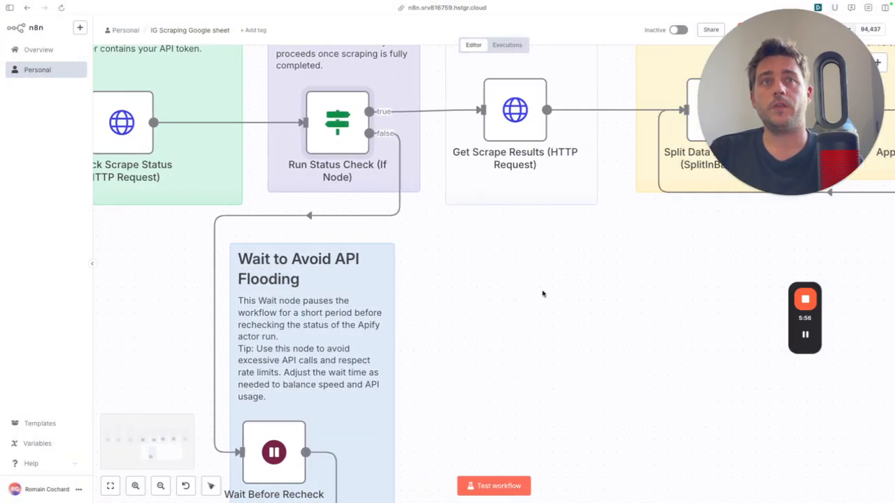
{"action": "double_click", "coordinate": [433, 119]}
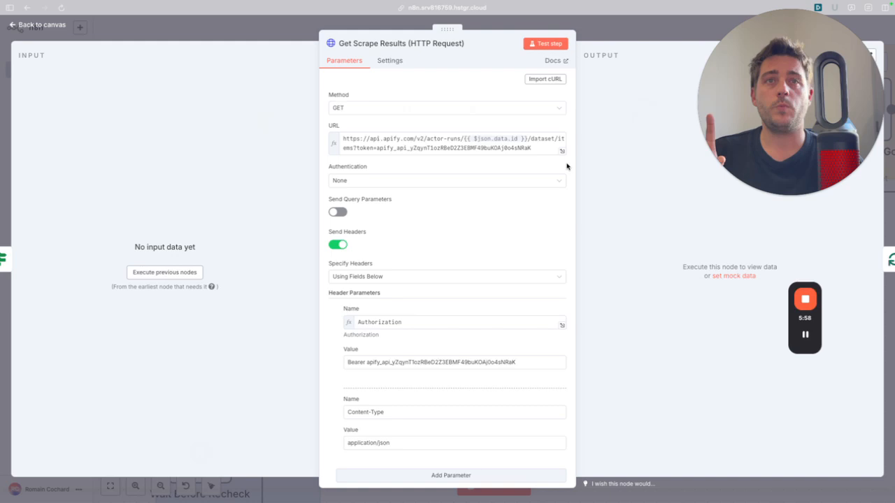
{"action": "left_click", "coordinate": [466, 138]}
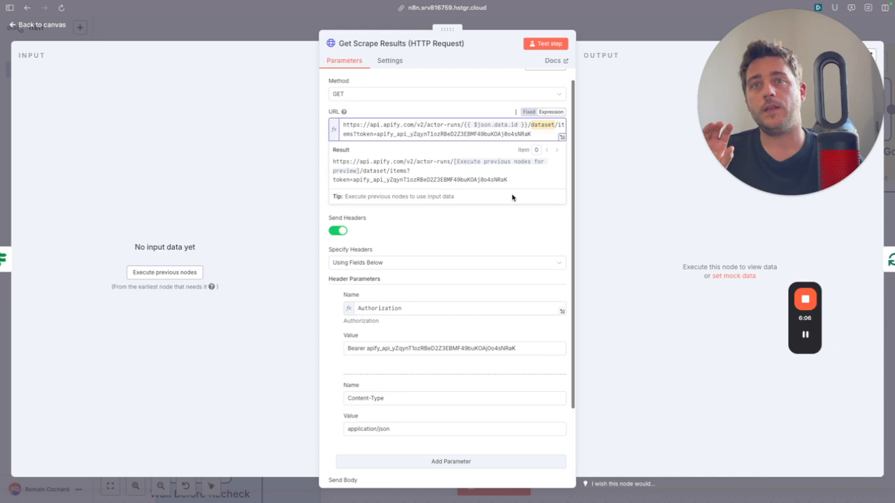
{"action": "scroll", "coordinate": [513, 196], "scroll_direction": "down", "scroll_amount": 4}
{"action": "key", "text": "Escape"}
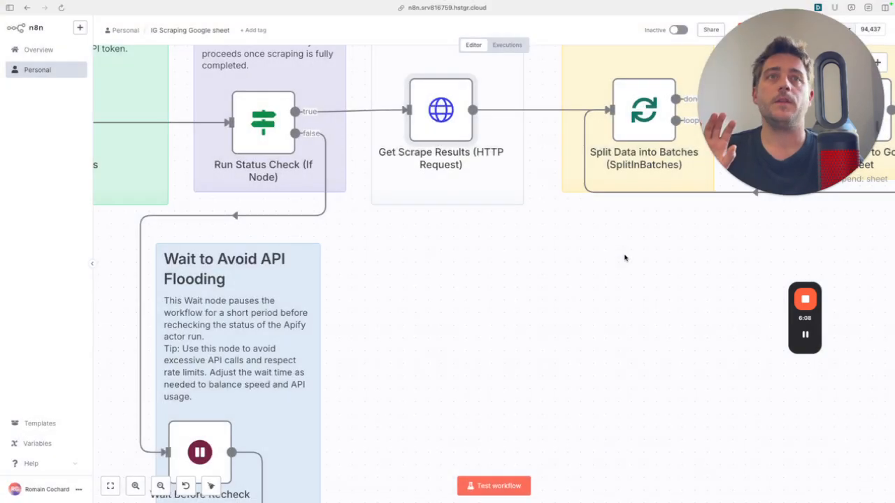
- Open the Split Data into Batches node to view its batch size setting
{"action": "scroll", "coordinate": [625, 256], "scroll_direction": "right", "scroll_amount": 5}
{"action": "double_click", "coordinate": [412, 129]}
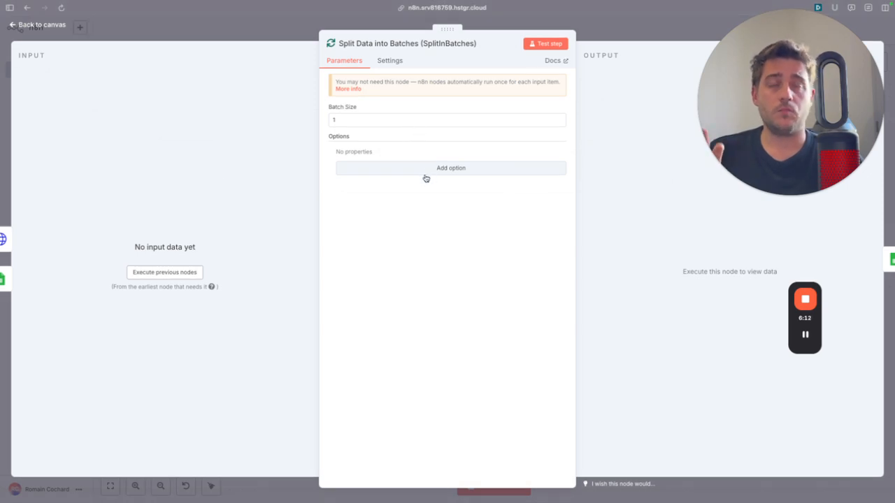
- Review the Append Rows to Google Sheet node's settings, and switch to Google Sheets to examine the data columns of the rafaelnadal sheet
{"action": "left_click", "coordinate": [647, 28]}
{"action": "double_click", "coordinate": [600, 136]}
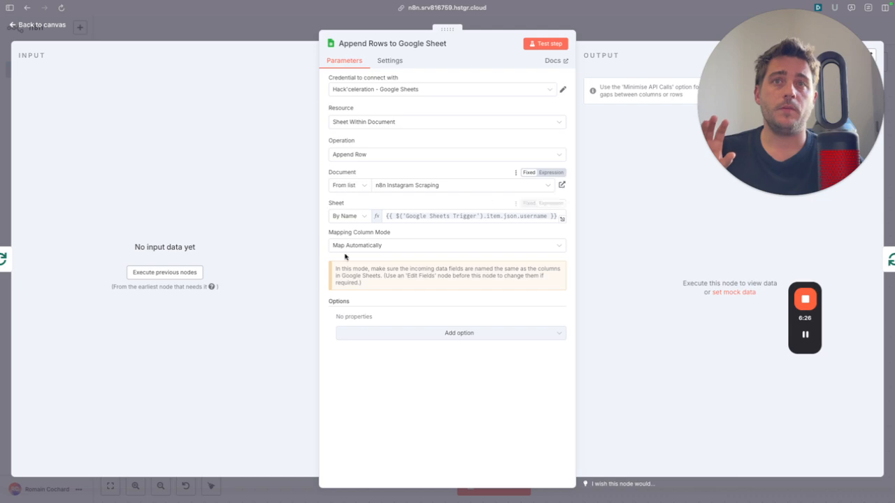
{"action": "mouse_move", "coordinate": [2, 196]}
{"action": "left_click", "coordinate": [61, 312]}
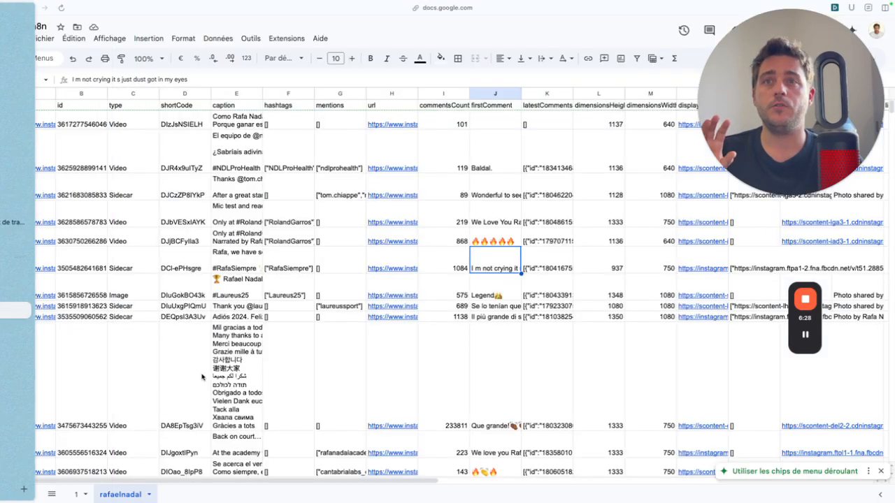
{"action": "scroll", "coordinate": [398, 183], "scroll_direction": "right", "scroll_amount": 5}
{"action": "scroll", "coordinate": [377, 181], "scroll_direction": "right", "scroll_amount": 5}
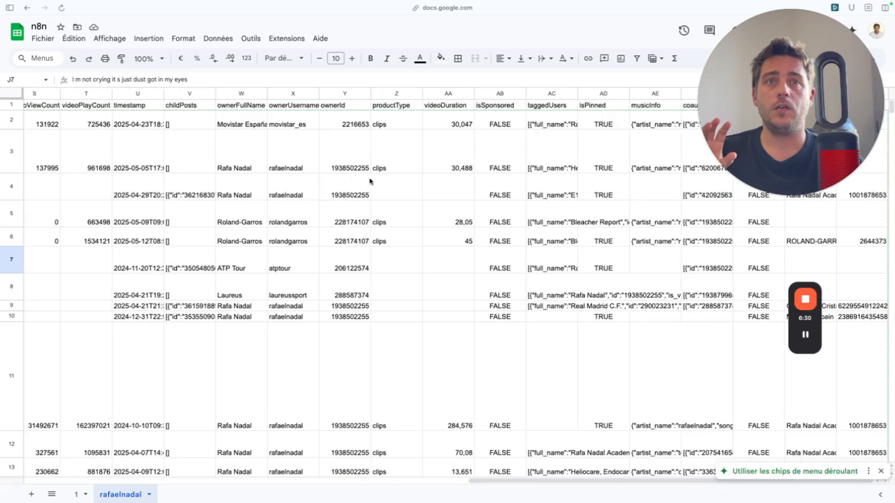
- Switch back to n8n, close the Append Rows to Google Sheet node, and start a test run of the whole workflow
{"action": "mouse_move", "coordinate": [2, 316]}
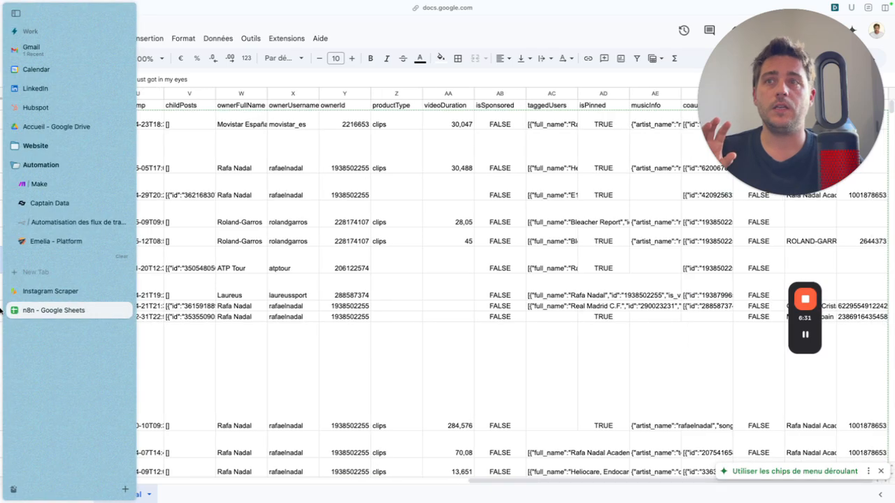
{"action": "left_click", "coordinate": [72, 222]}
{"action": "left_click", "coordinate": [261, 33]}
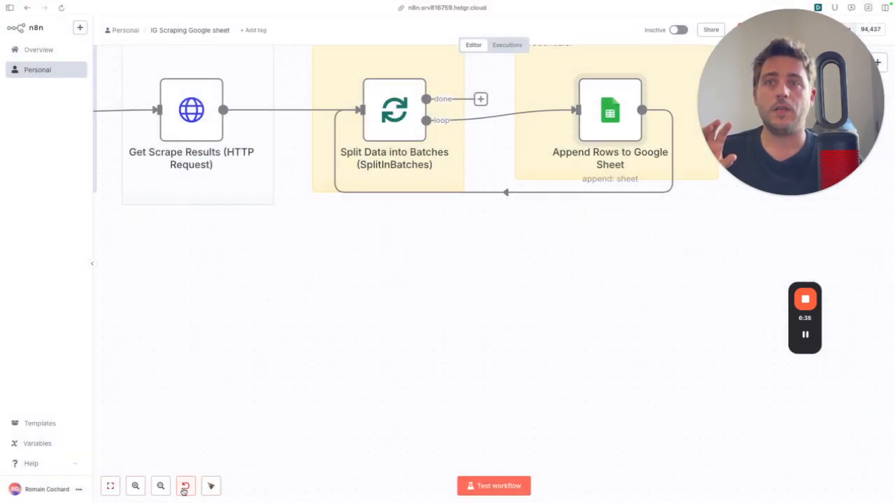
{"action": "left_click", "coordinate": [109, 486]}
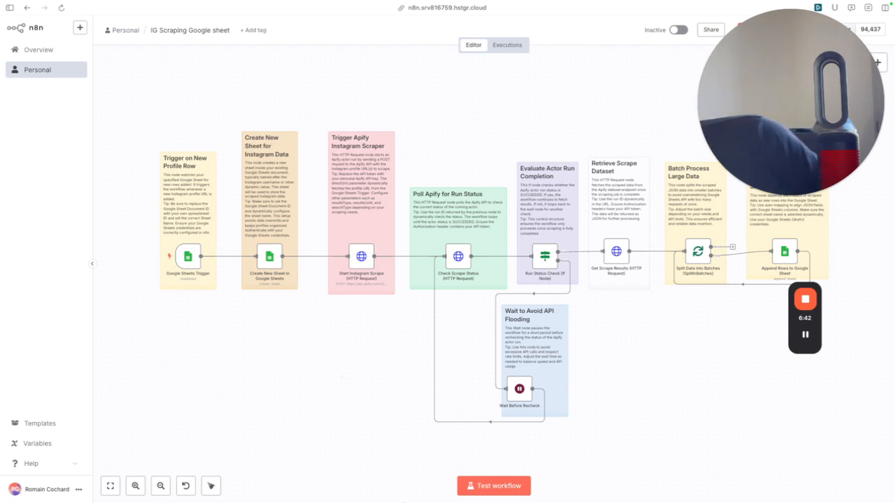
{"action": "left_click", "coordinate": [468, 489]}
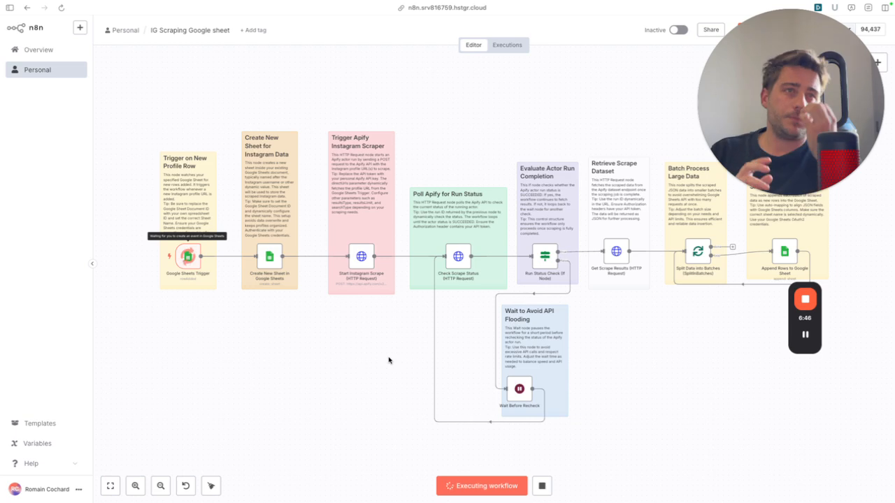